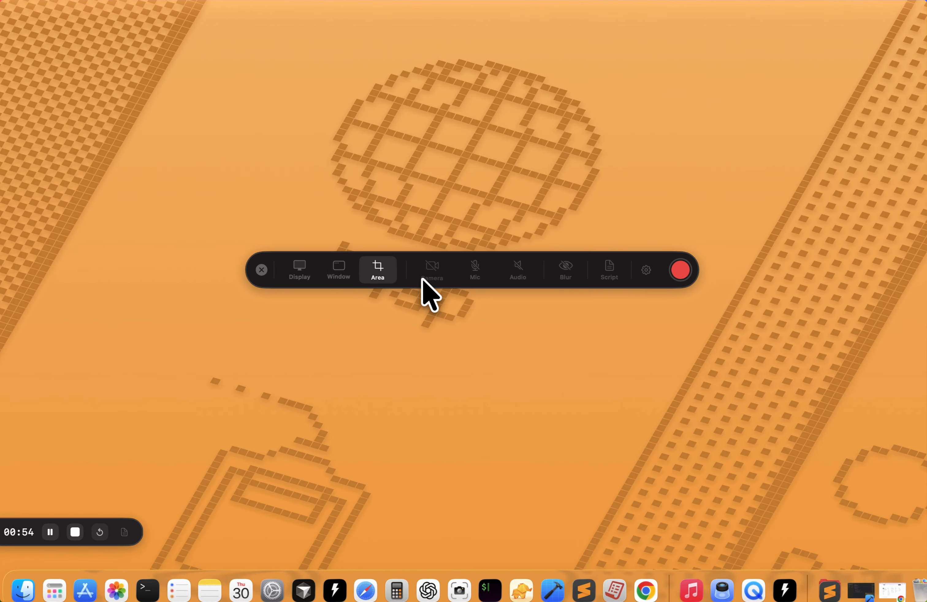
Review the available camera, microphone and system audio recording options.
left_click(426, 281)
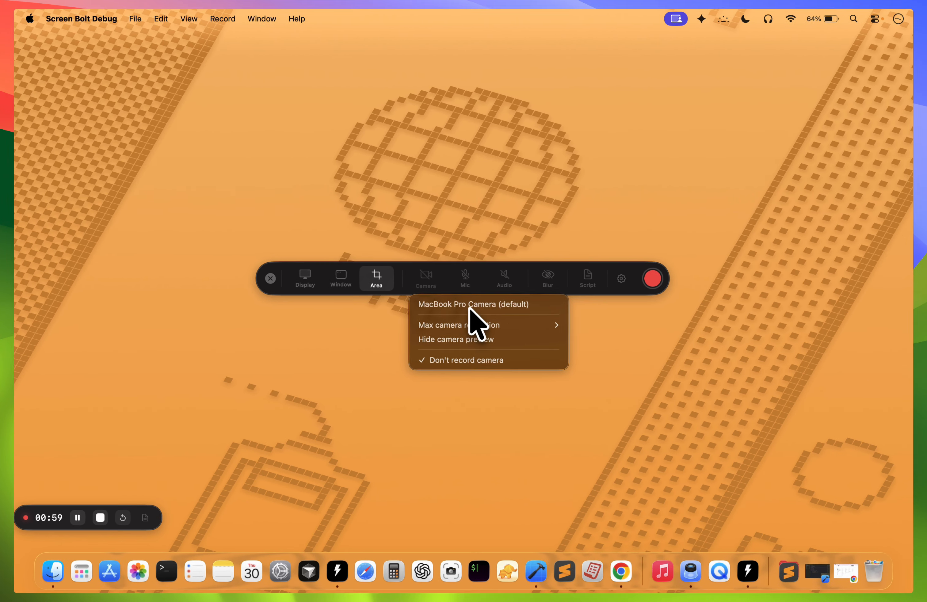
left_click(428, 278)
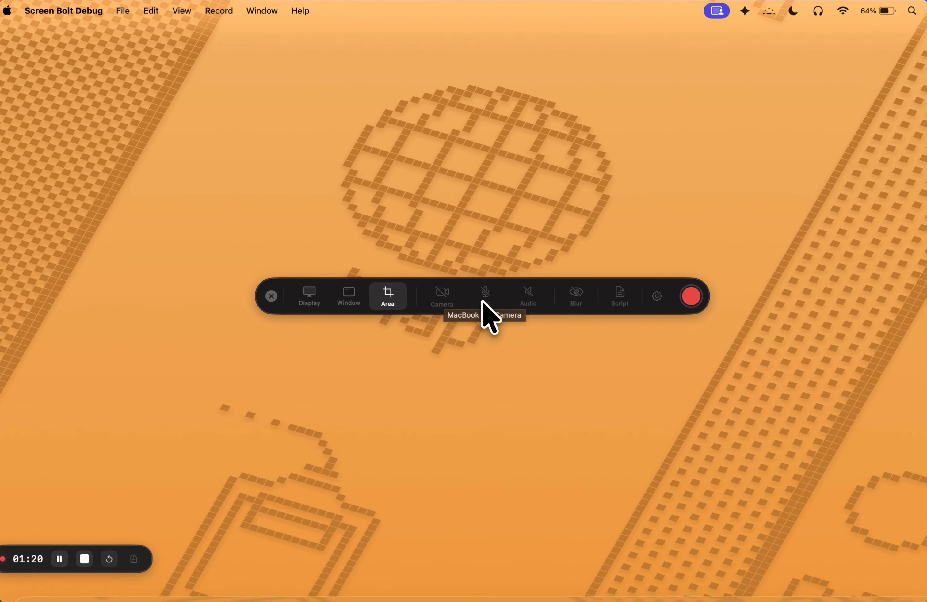
left_click(465, 278)
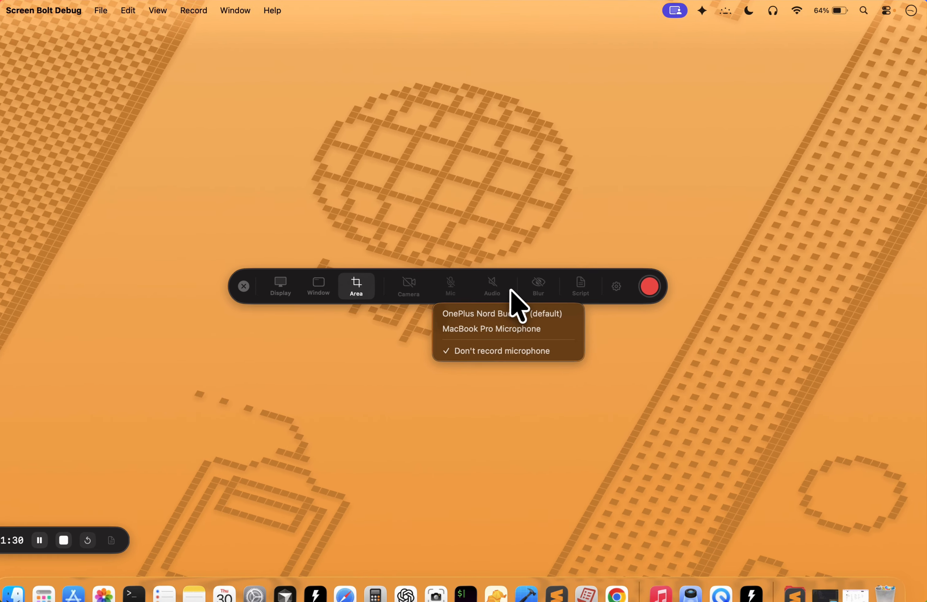
left_click(522, 275)
left_click(504, 278)
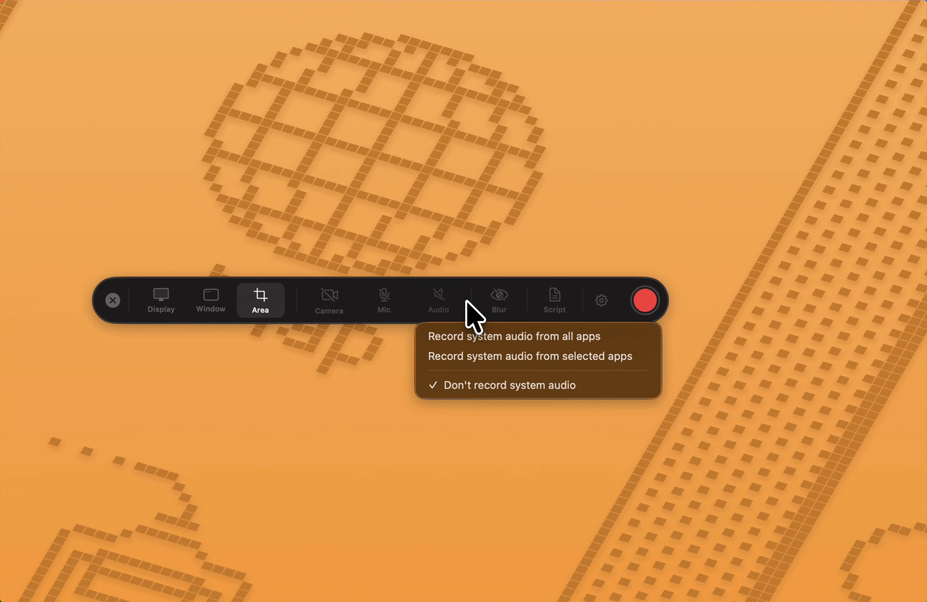
left_click(466, 301)
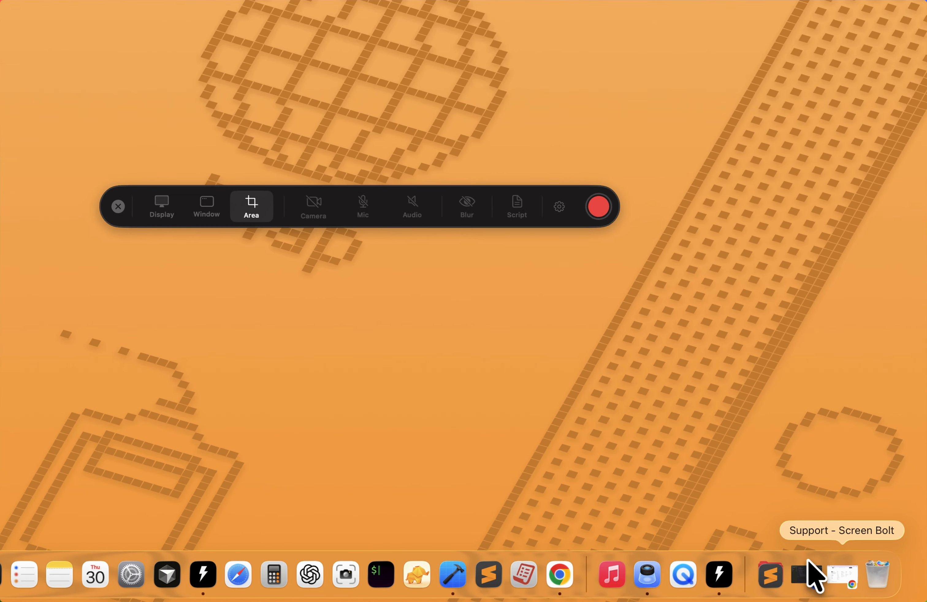
Restore the Support page browser window and draw a wide blur zone over the headings of its footer link columns.
left_click(815, 575)
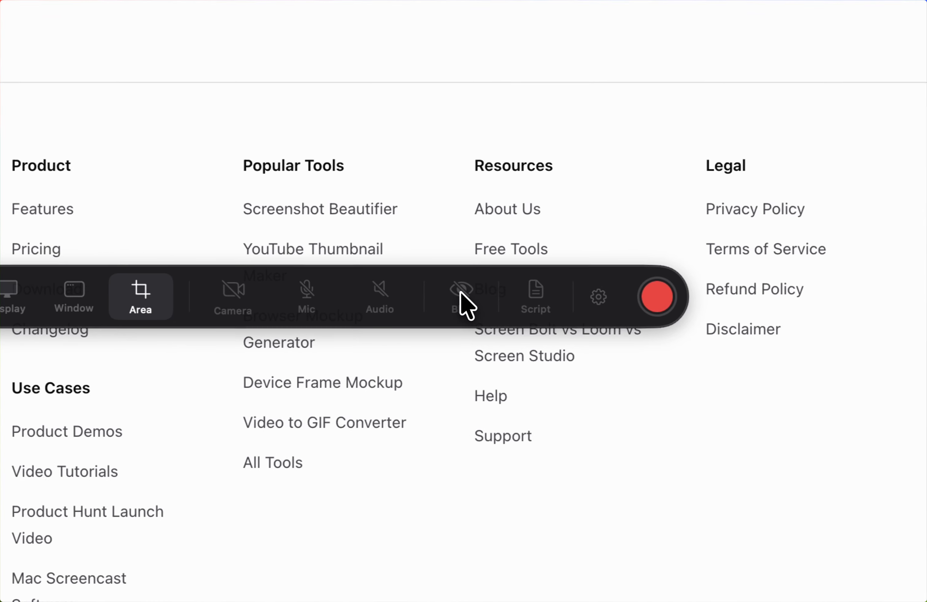
left_click(542, 278)
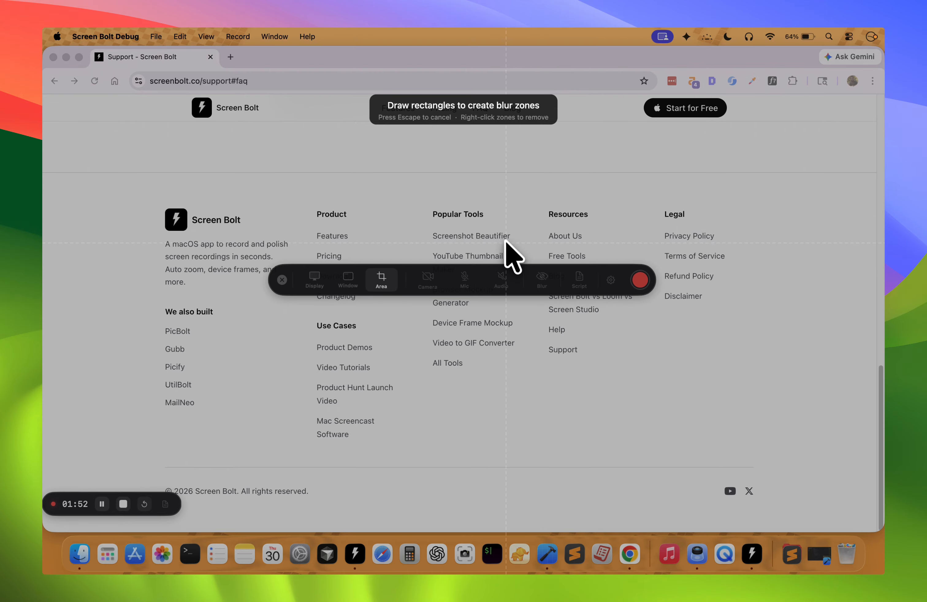
left_click_drag(279, 190, 768, 256)
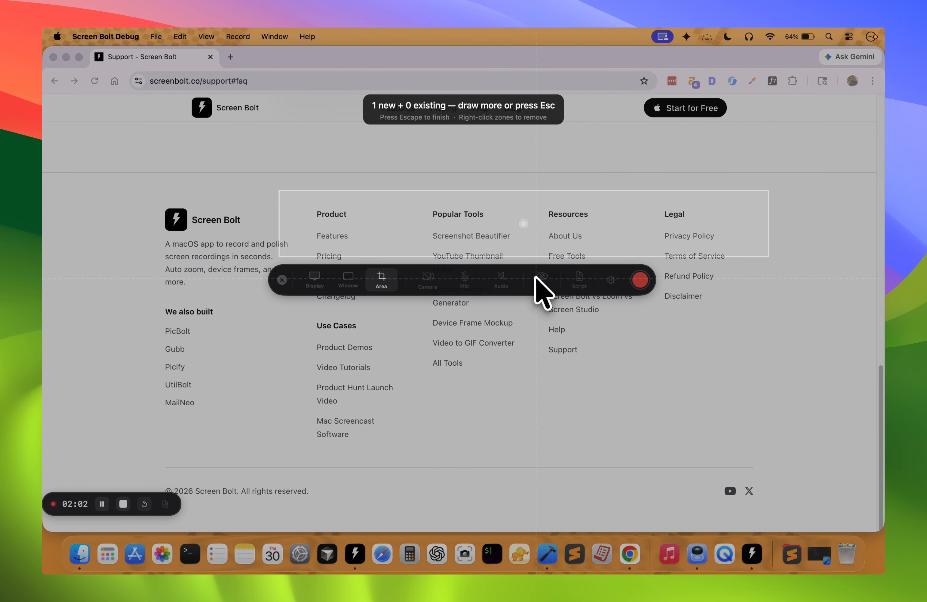
key("Escape")
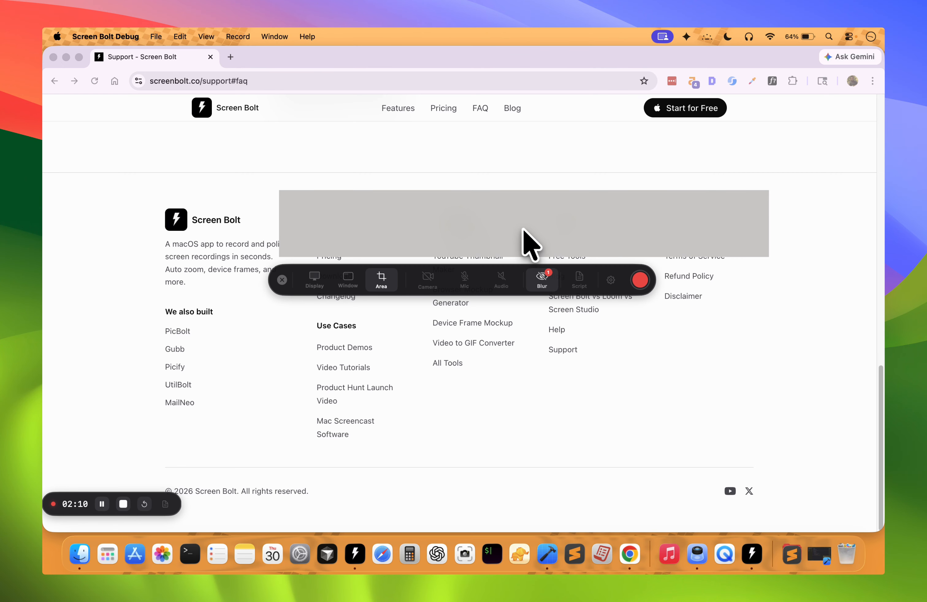
Clear all blur zones from the screen.
left_click(534, 279)
mouse_move(608, 301)
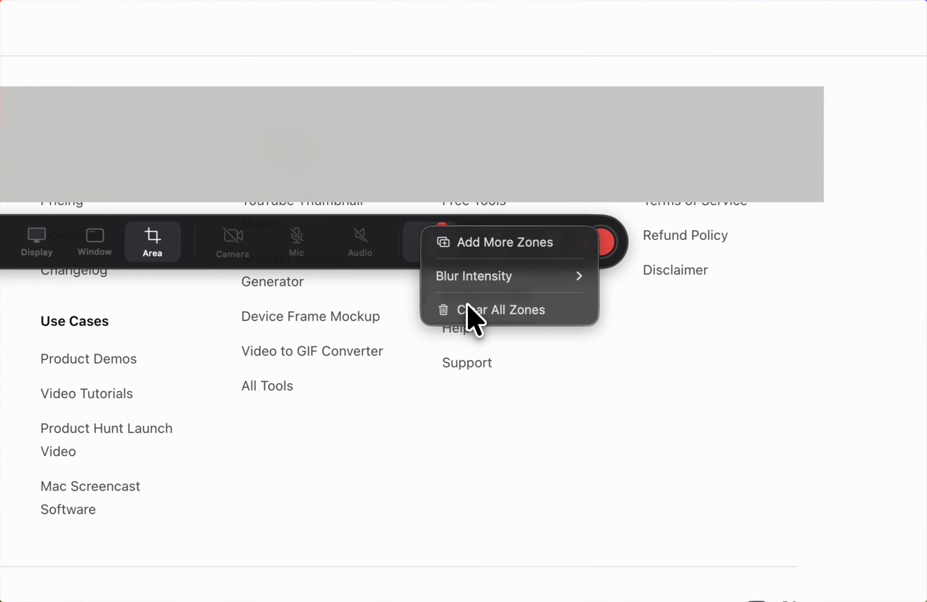
left_click(564, 318)
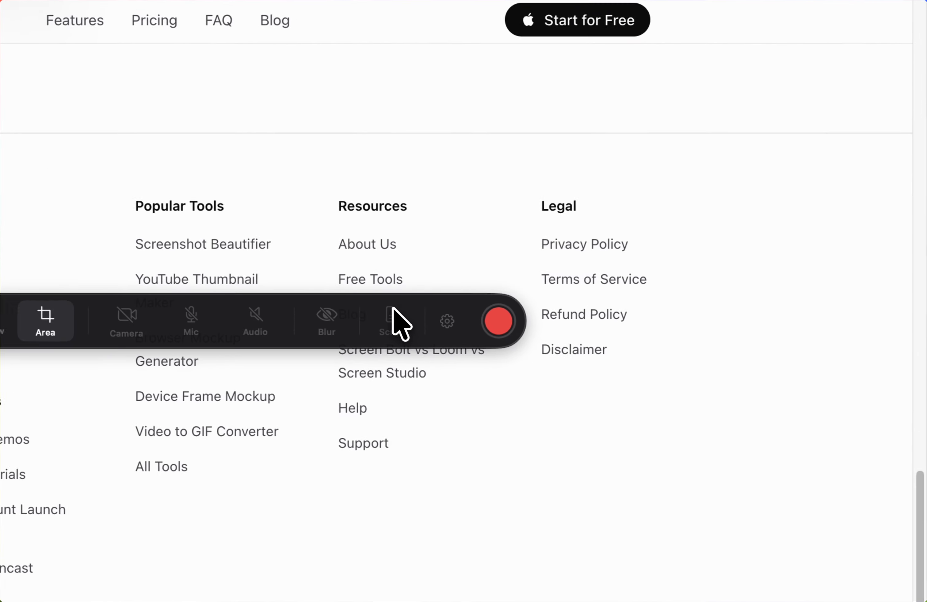
Open the teleprompter, switch its scrolling mode to Manual and set it back to Auto Scroll.
left_click(579, 278)
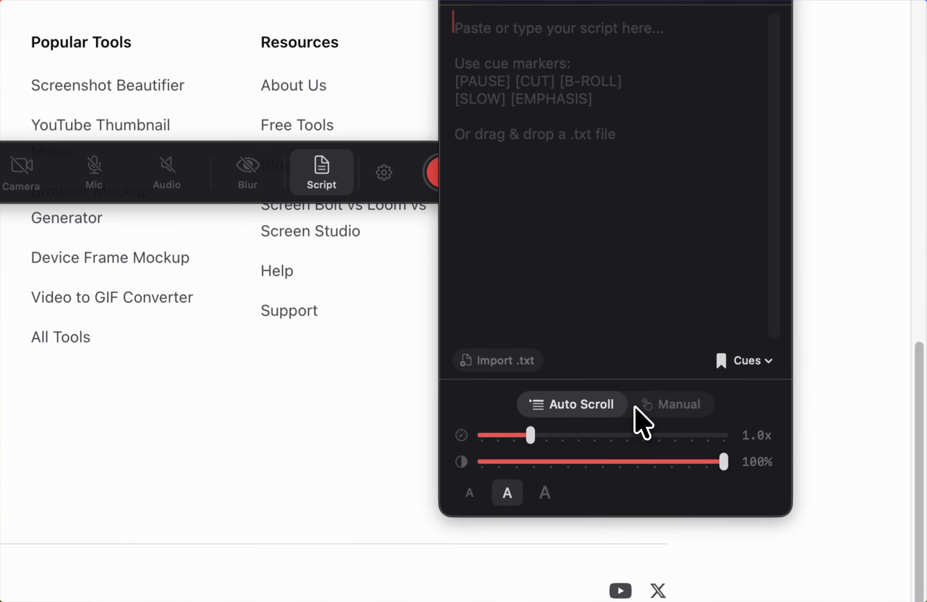
left_click(737, 397)
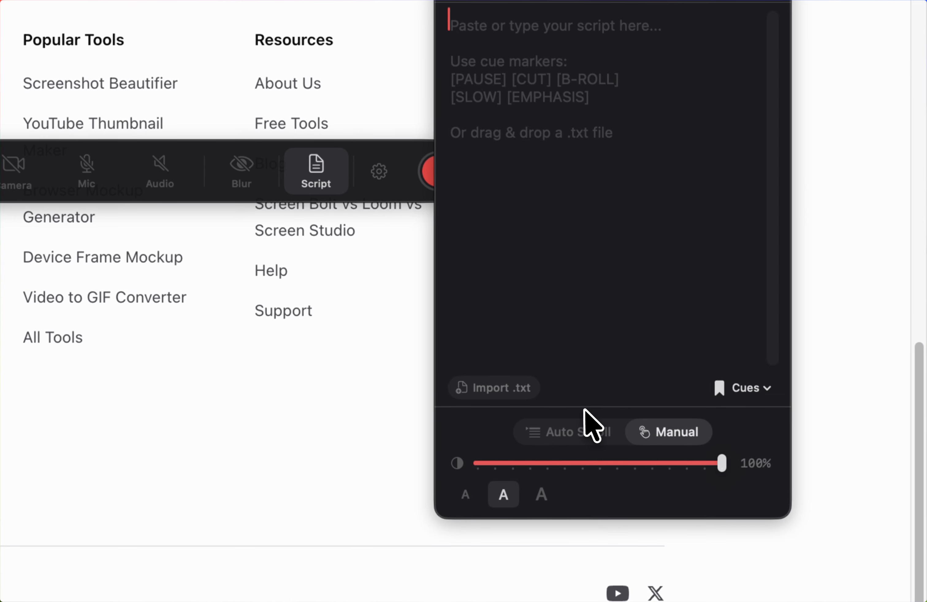
left_click(551, 428)
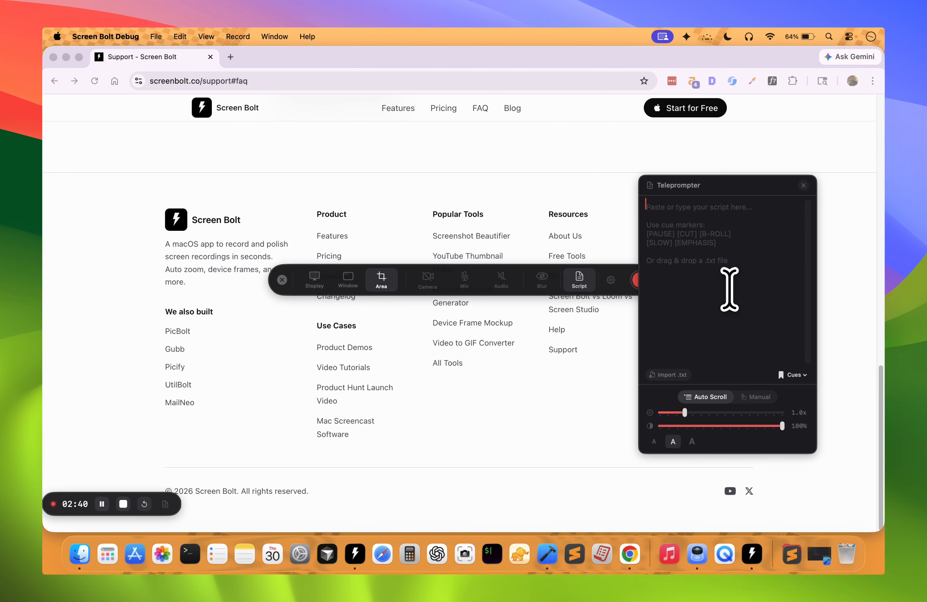
Enter "you can type your script here." as the teleprompter script and delete the text again.
type("you can type your script here.")
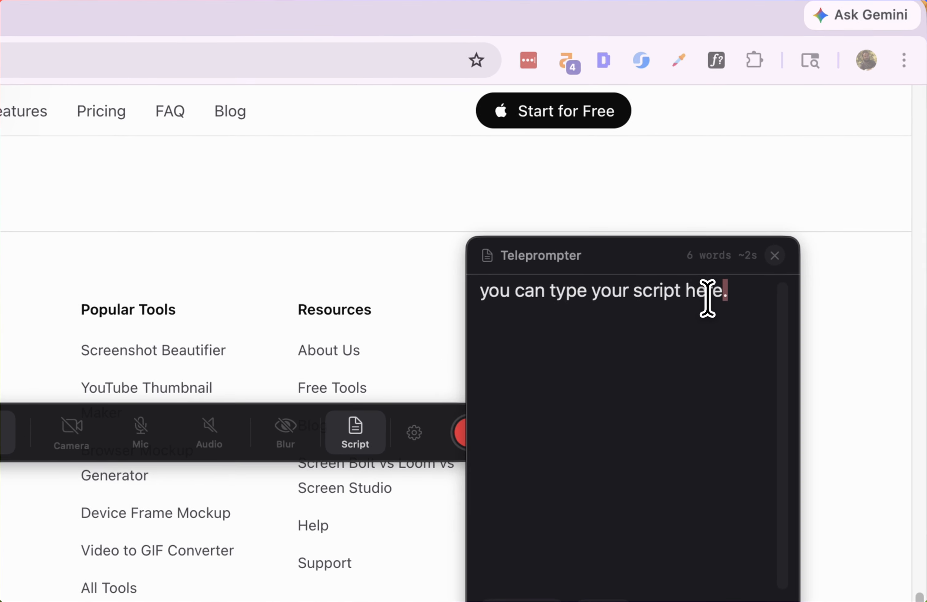
left_click_drag(707, 298, 454, 288)
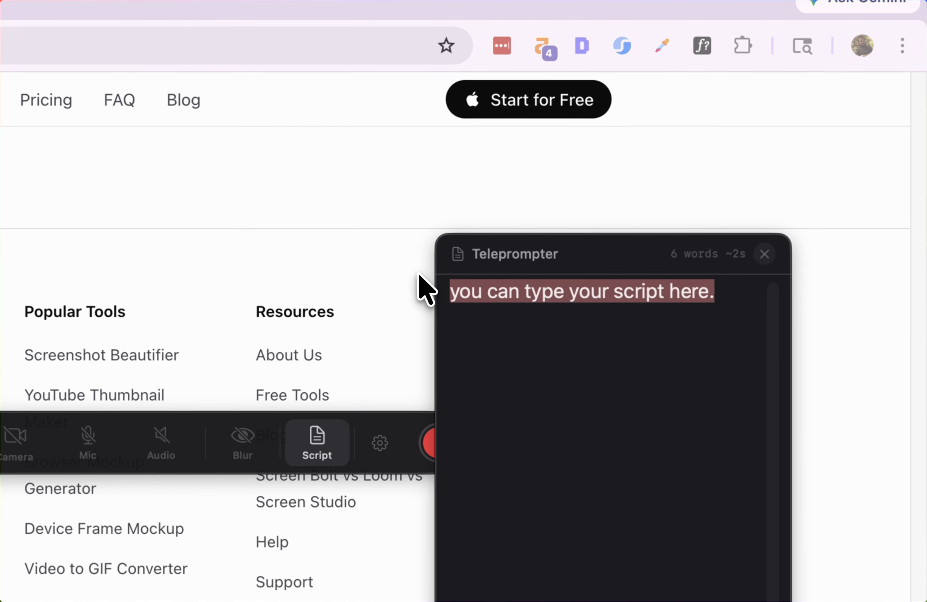
key("BackSpace")
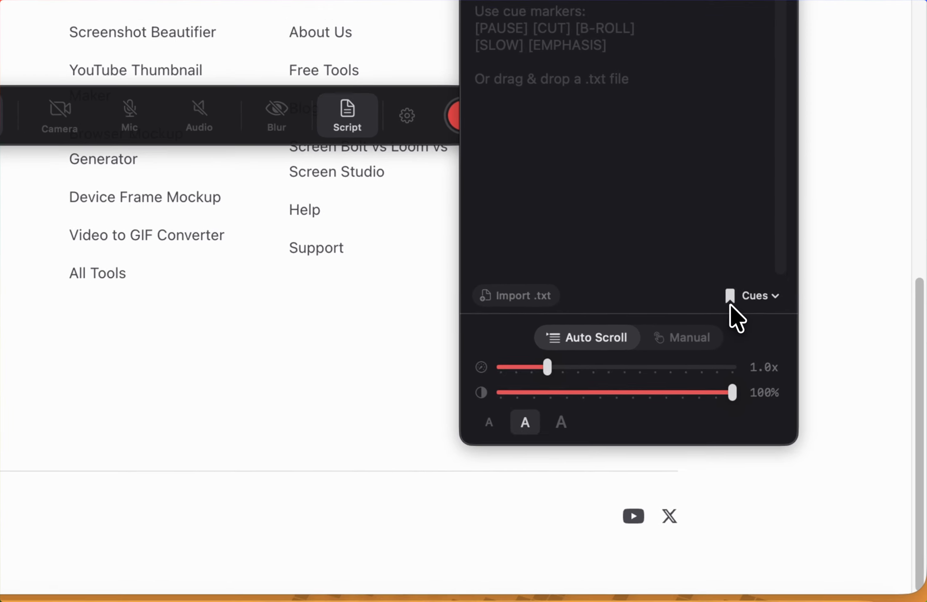
View the list of cue markers that can be inserted into the teleprompter script.
left_click(792, 374)
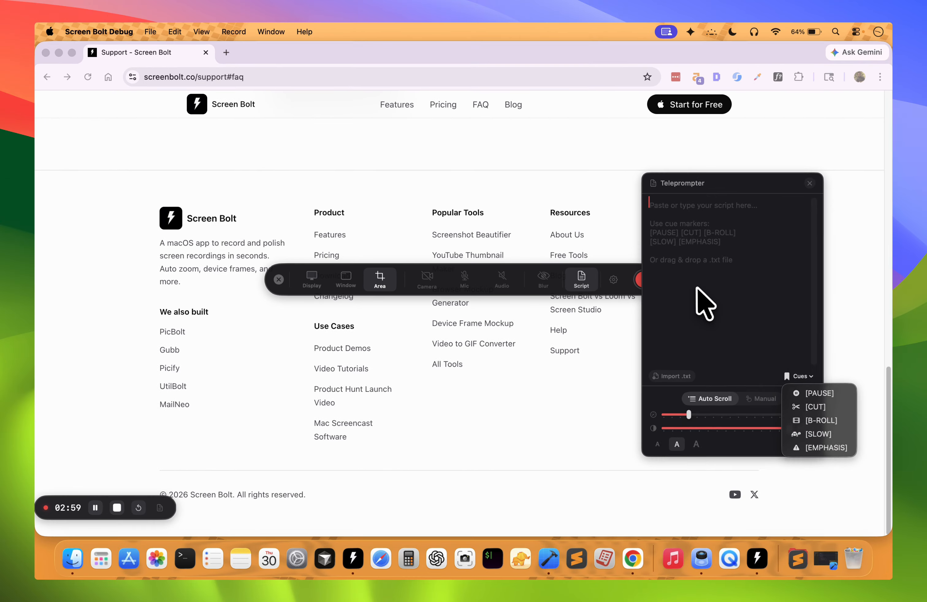
left_click(697, 289)
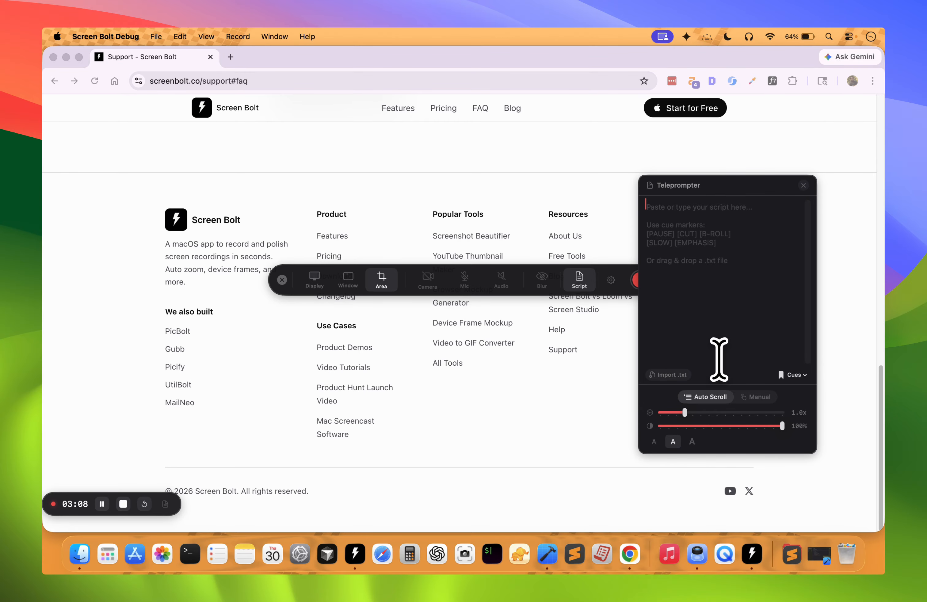
Lower the teleprompter's opacity to 50%, restore it to 100% and close the teleprompter.
mouse_move(778, 427)
left_mouse_down()
mouse_move(689, 428)
mouse_move(774, 426)
left_mouse_up()
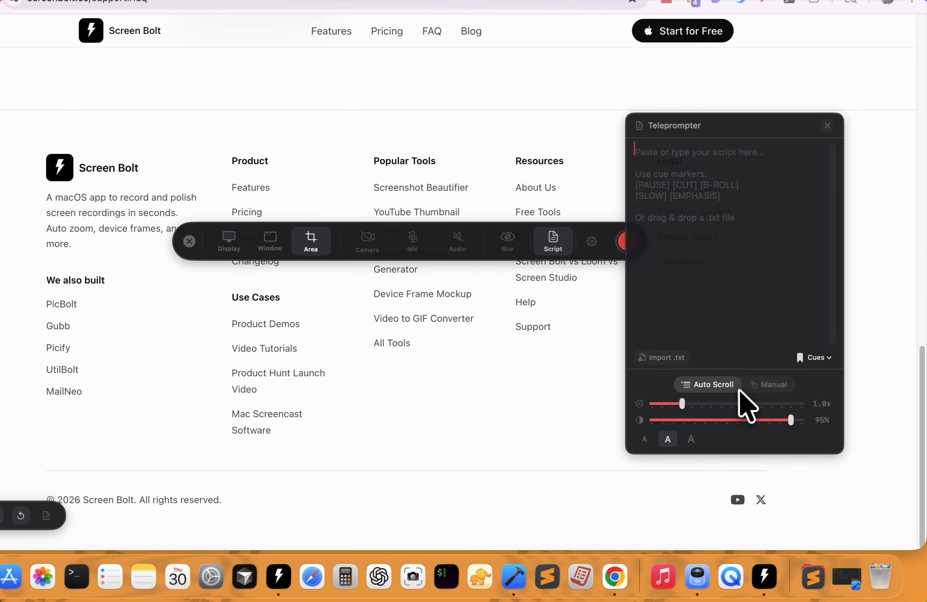
left_click_drag(773, 425, 683, 424)
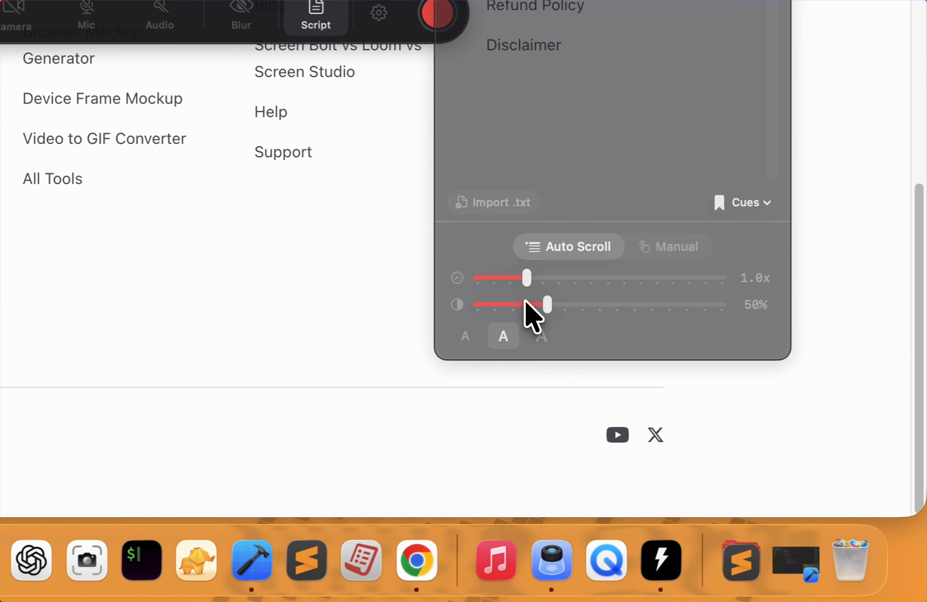
left_click_drag(526, 302, 677, 306)
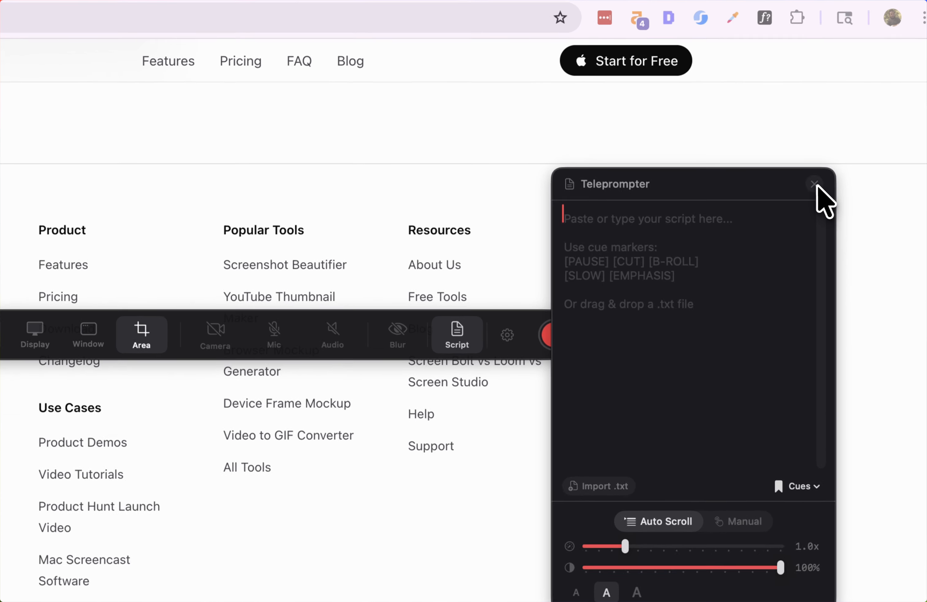
left_click(803, 186)
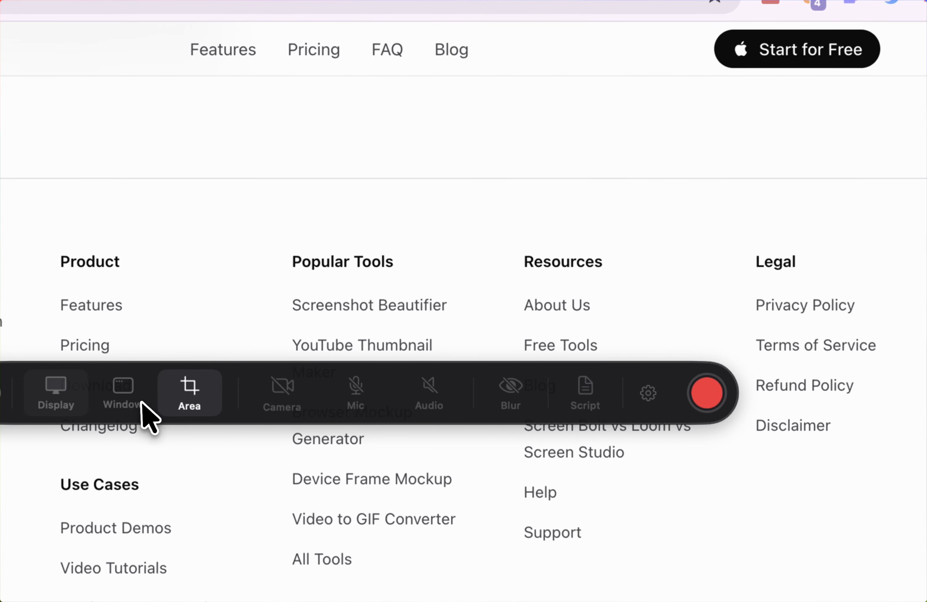
Choose the full display as the capture source and start recording.
left_click(55, 391)
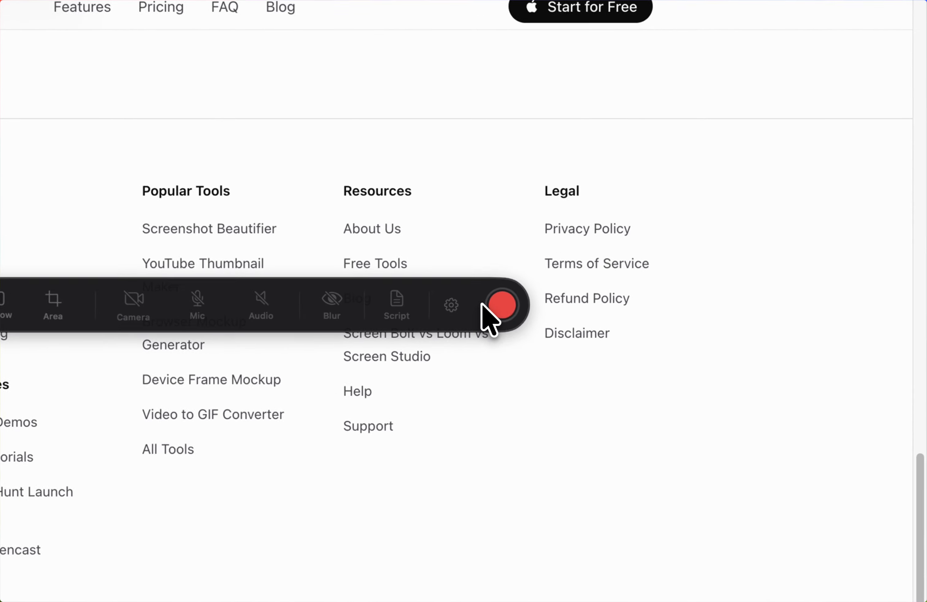
left_click(640, 280)
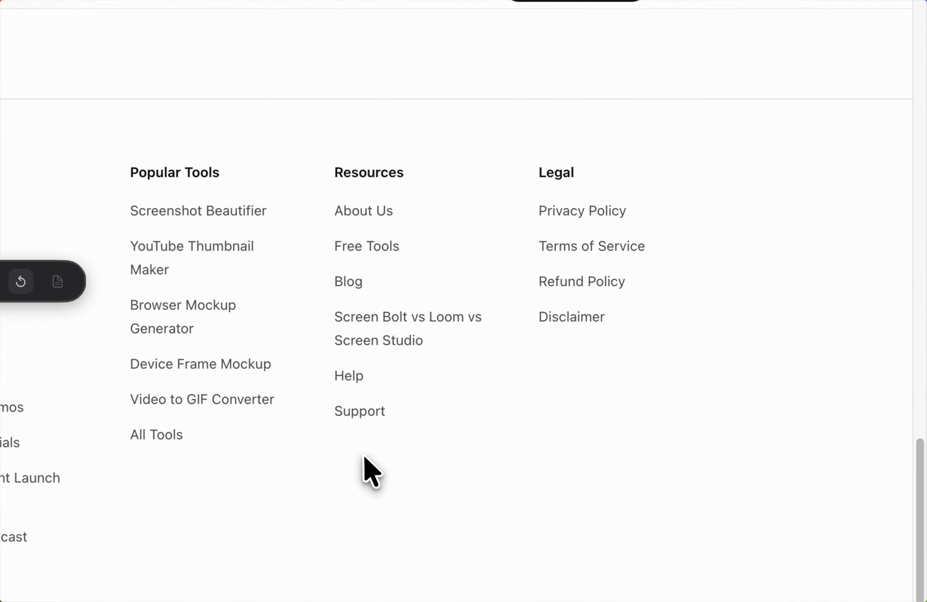
While recording, open the Features section of the Screen Bolt website and browse down through its feature descriptions.
scroll(367, 461, "up", 10)
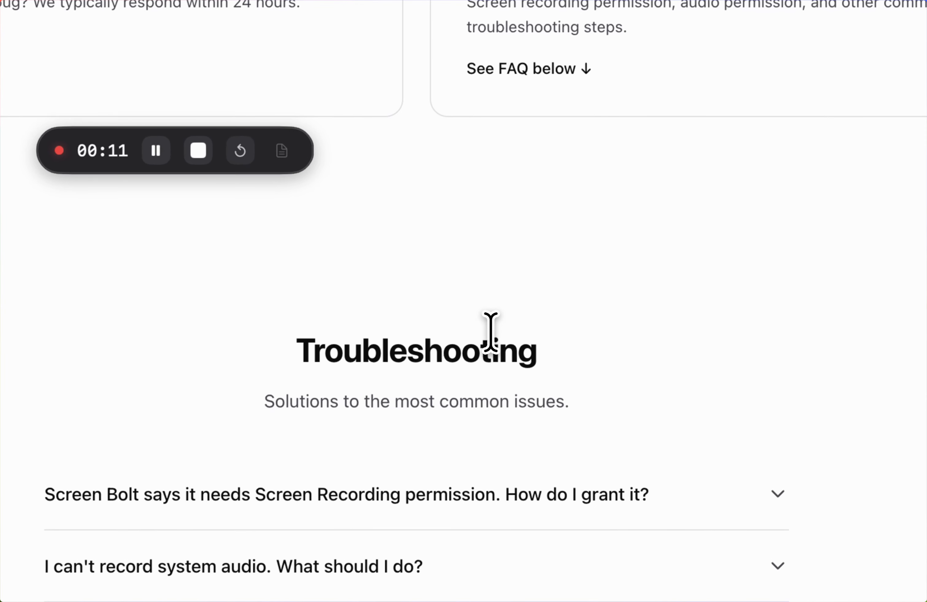
scroll(496, 367, "up", 5)
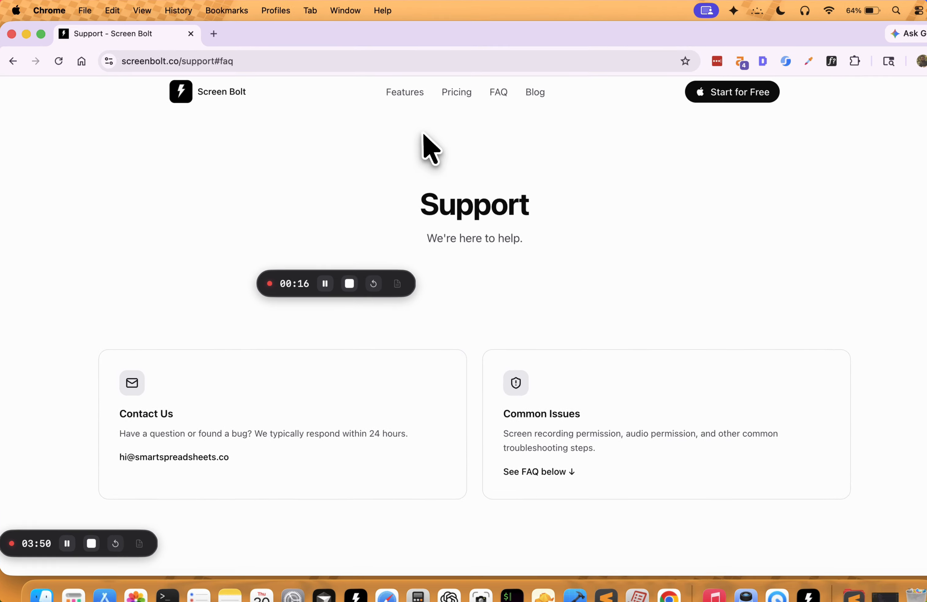
left_click(395, 113)
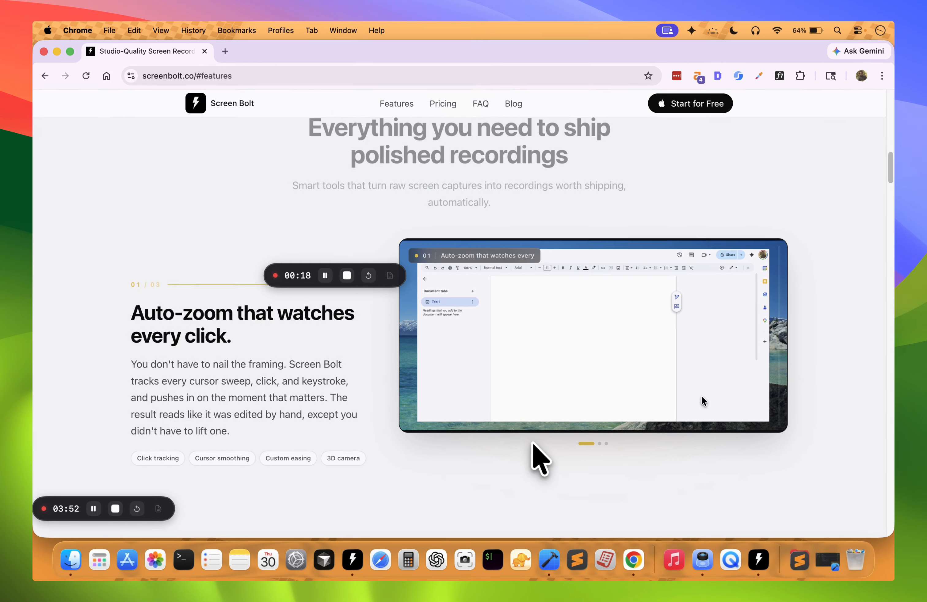
scroll(532, 438, "down", 10)
scroll(532, 437, "down", 10)
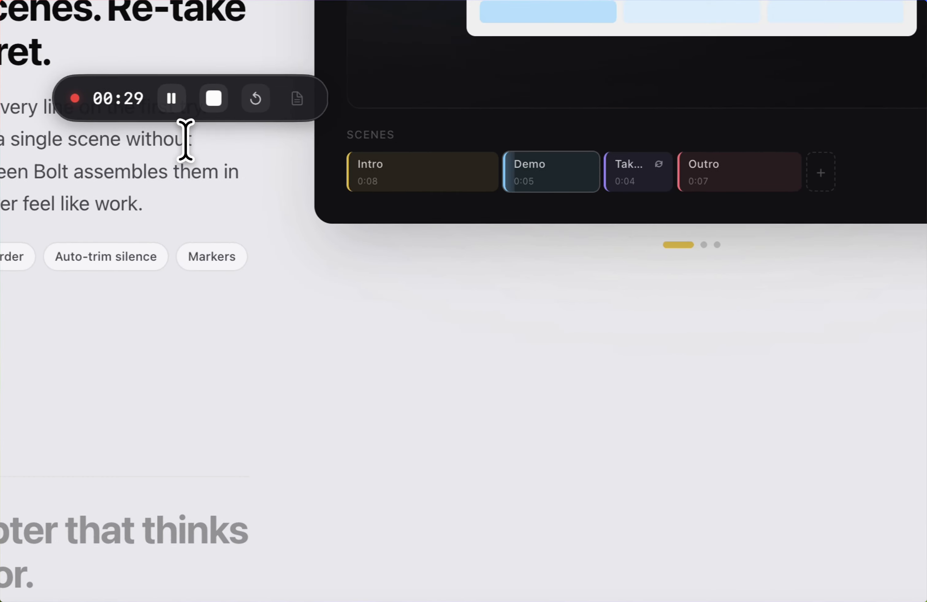
scroll(382, 358, "down", 5)
scroll(366, 330, "down", 10)
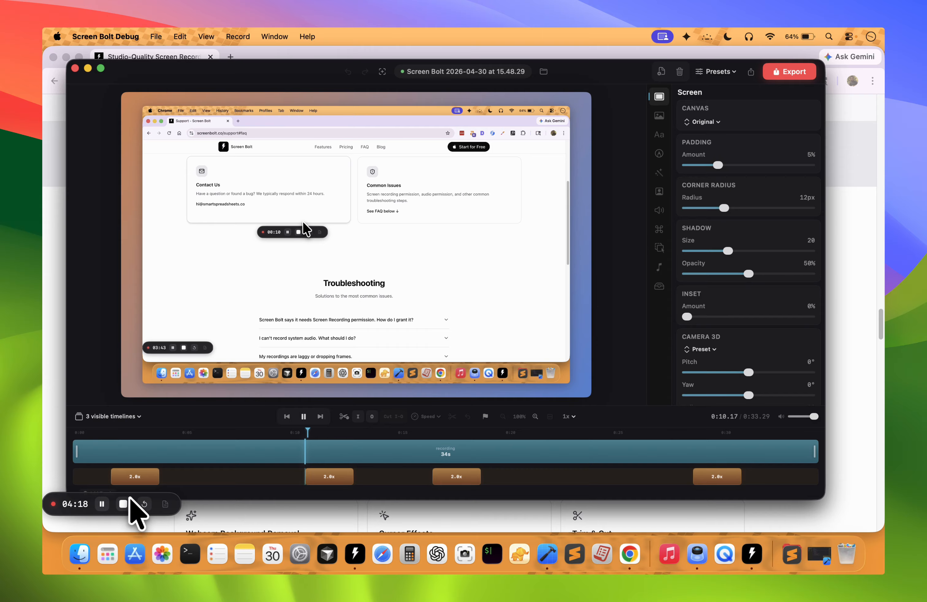
Pause the preview in the editor and set the recording's background to the purple Radiant wallpaper.
left_click_drag(153, 494, 148, 512)
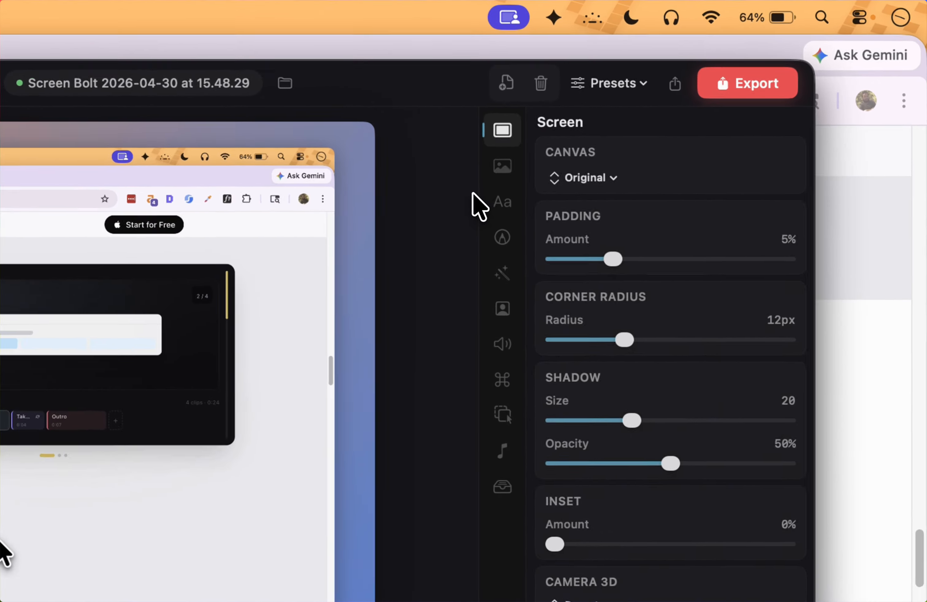
left_click(502, 168)
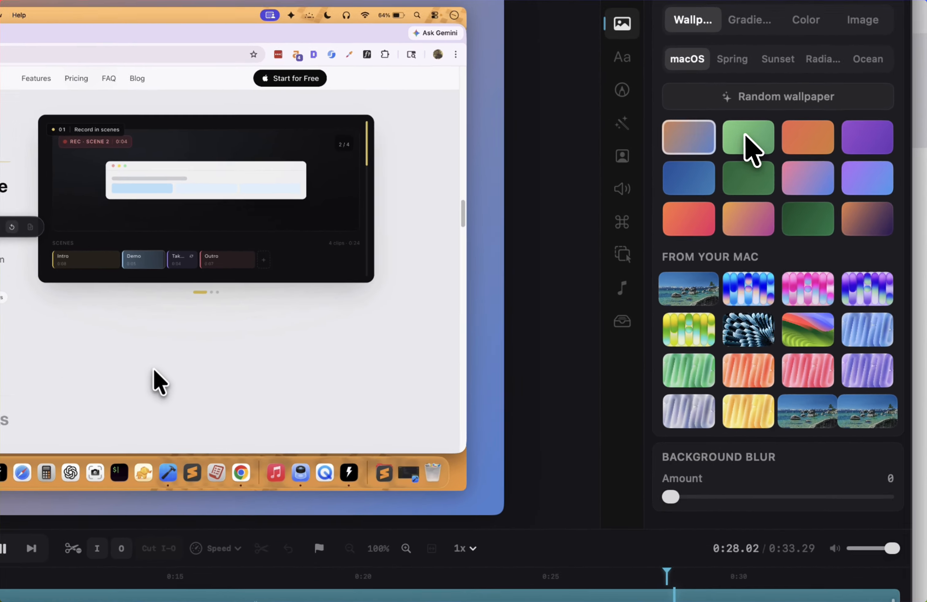
left_click(731, 180)
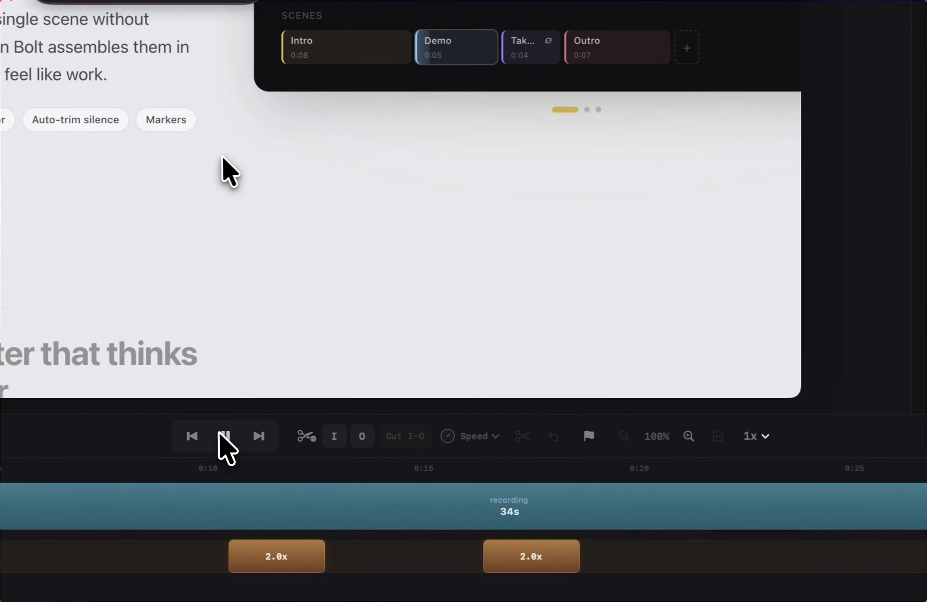
left_click(226, 436)
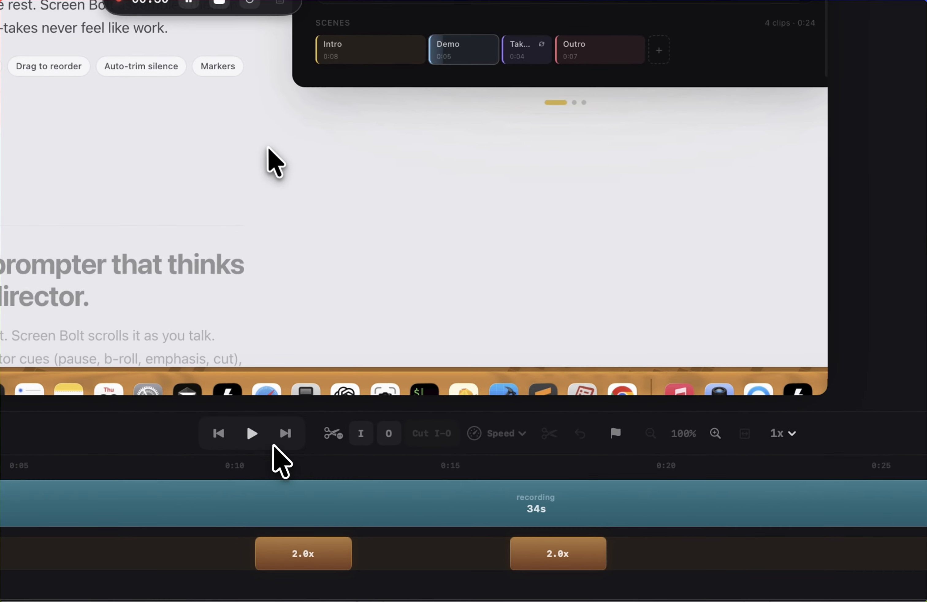
left_click(682, 153)
left_click(736, 160)
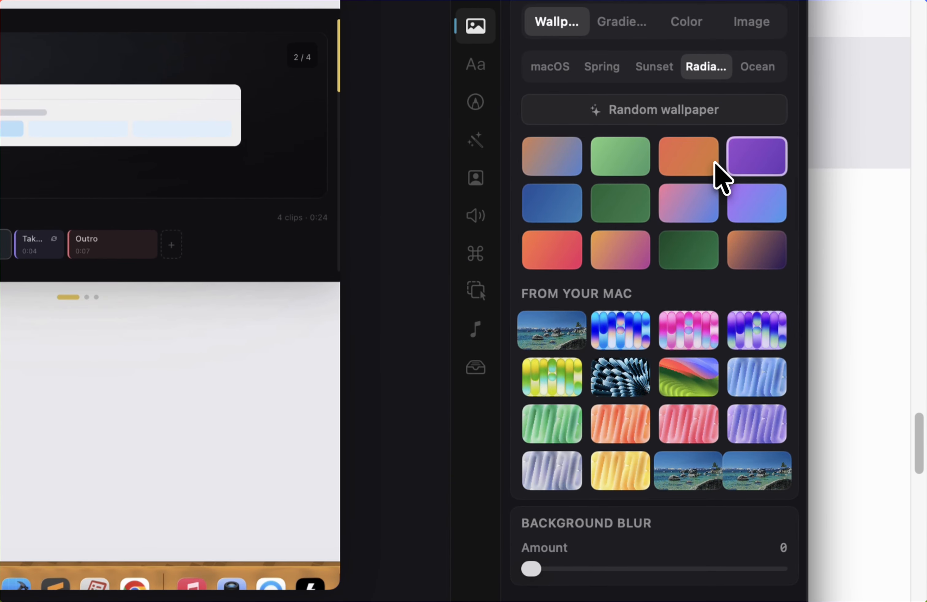
Try the violet-to-blue and Ocean blue wallpapers as the background, with the playhead moved to 0:06.26.
left_click(680, 207)
left_click_drag(153, 503, 131, 504)
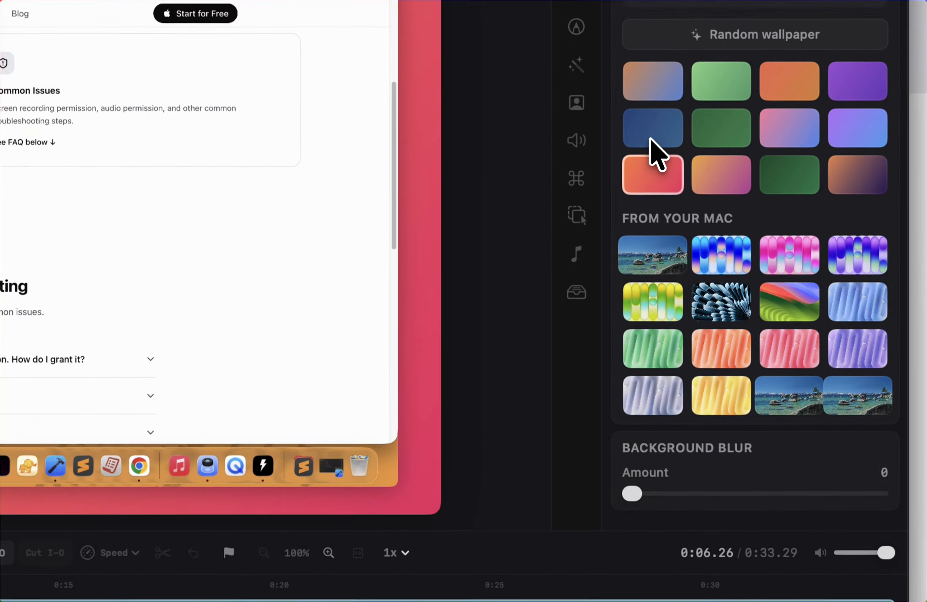
left_click(661, 87)
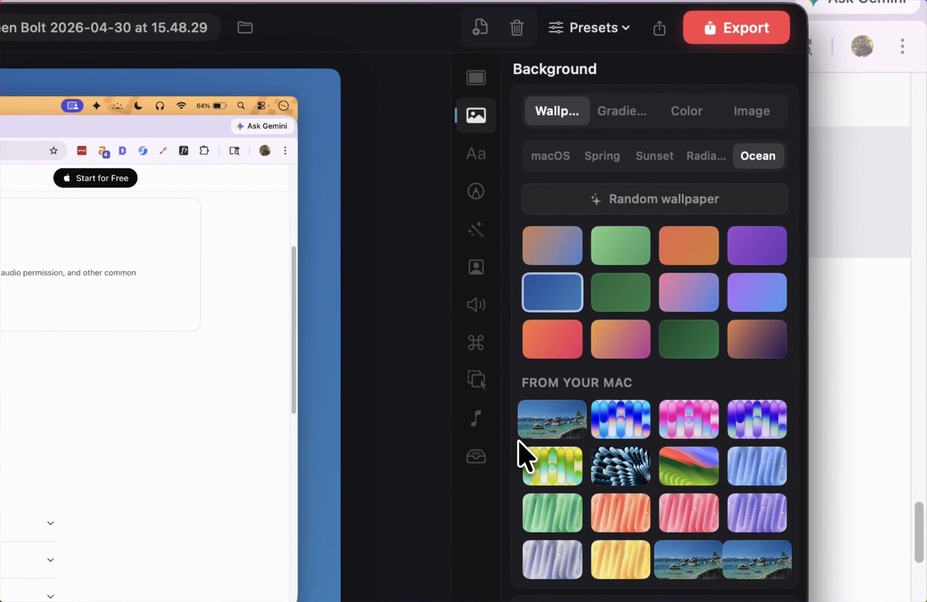
Try several of the Mac's own wallpapers, including the pink one, and set the background to the pale blue ribbed wallpaper.
left_click(529, 421)
left_click(610, 411)
left_click(676, 419)
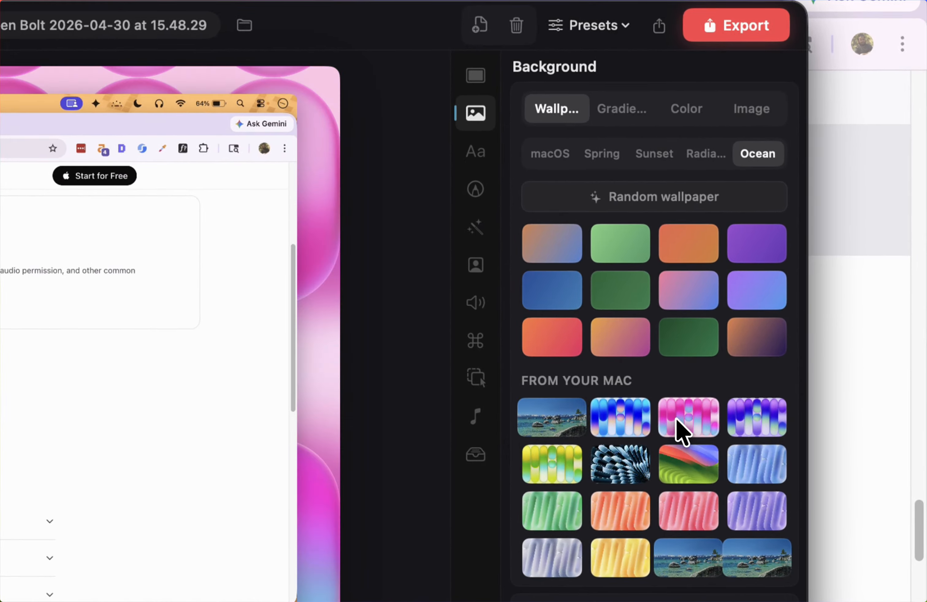
left_click(729, 428)
left_click(617, 414)
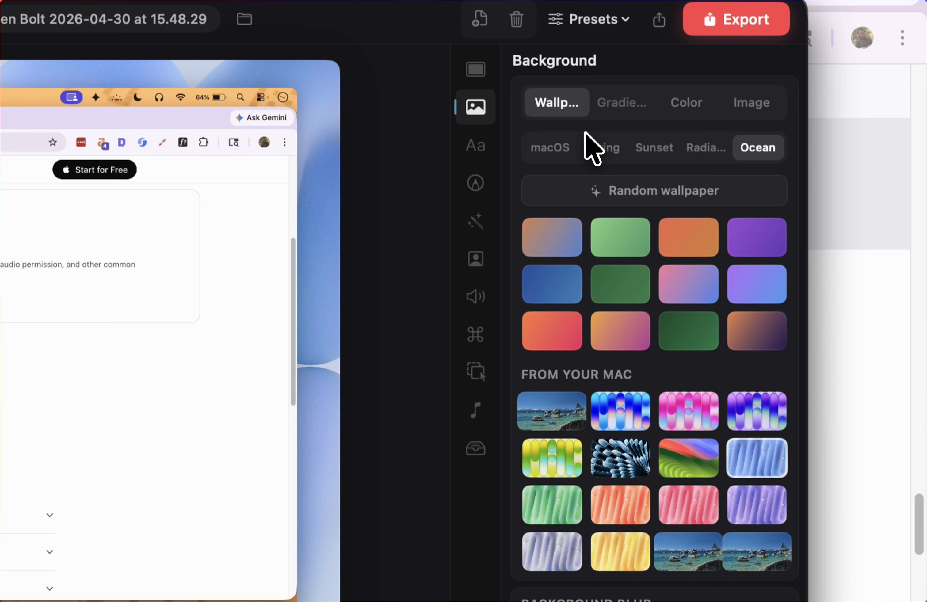
View the gradient, solid color and custom image background options and return to the wallpaper selection.
left_click(592, 113)
left_click(660, 154)
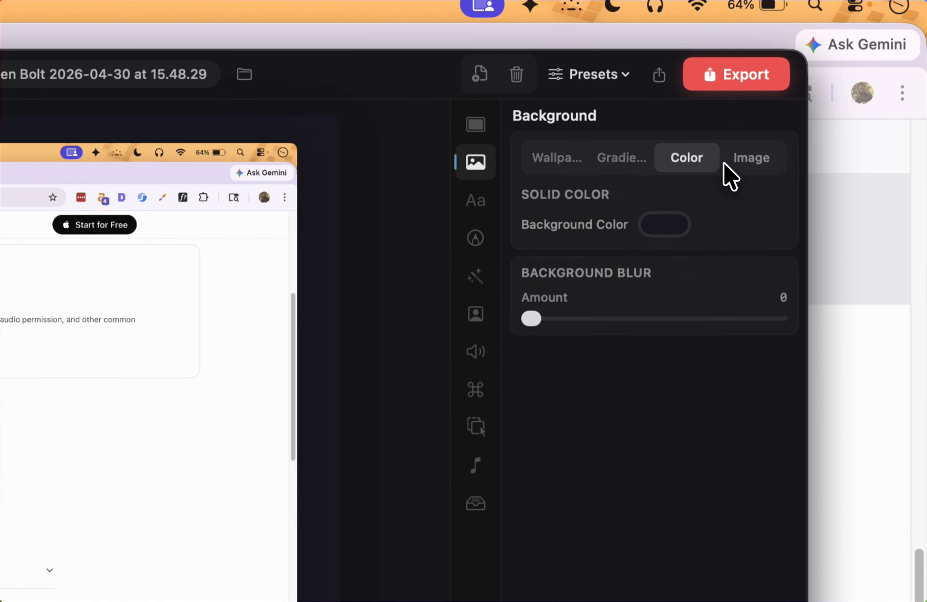
left_click(742, 151)
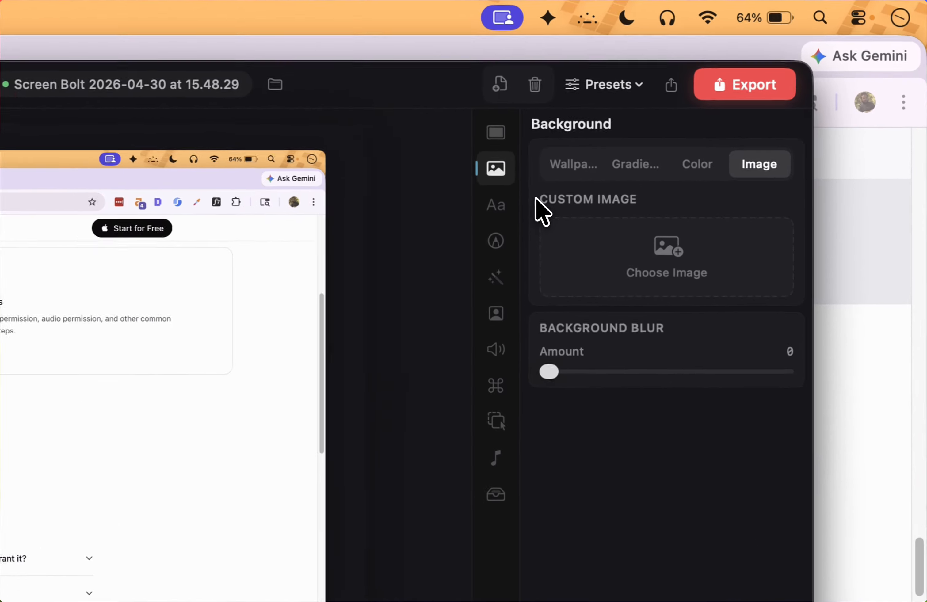
left_click(555, 172)
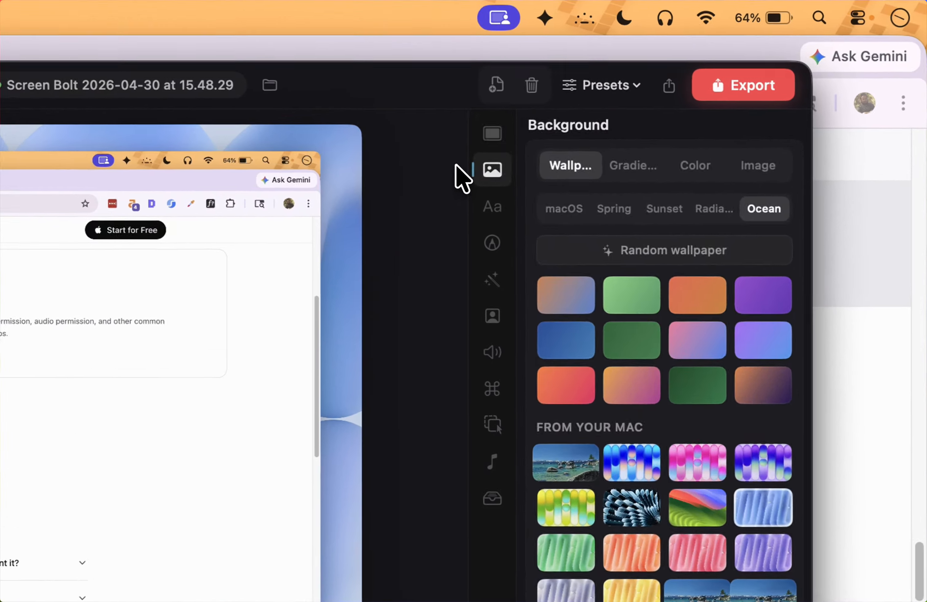
Try the 16:9, 4:3 and 9:16 canvas ratios and restore the canvas to Original.
left_click(659, 98)
left_click(553, 188)
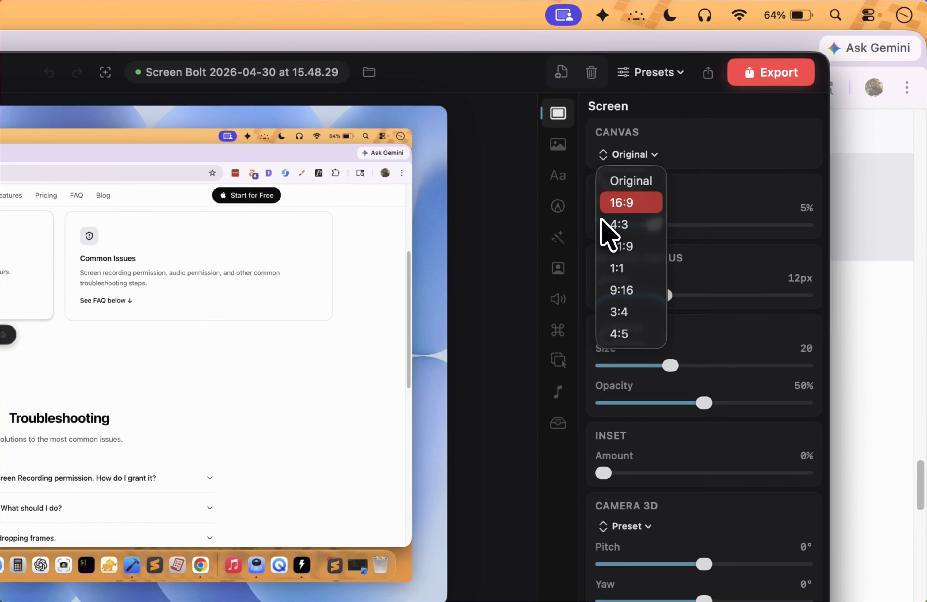
left_click(699, 152)
left_click(703, 122)
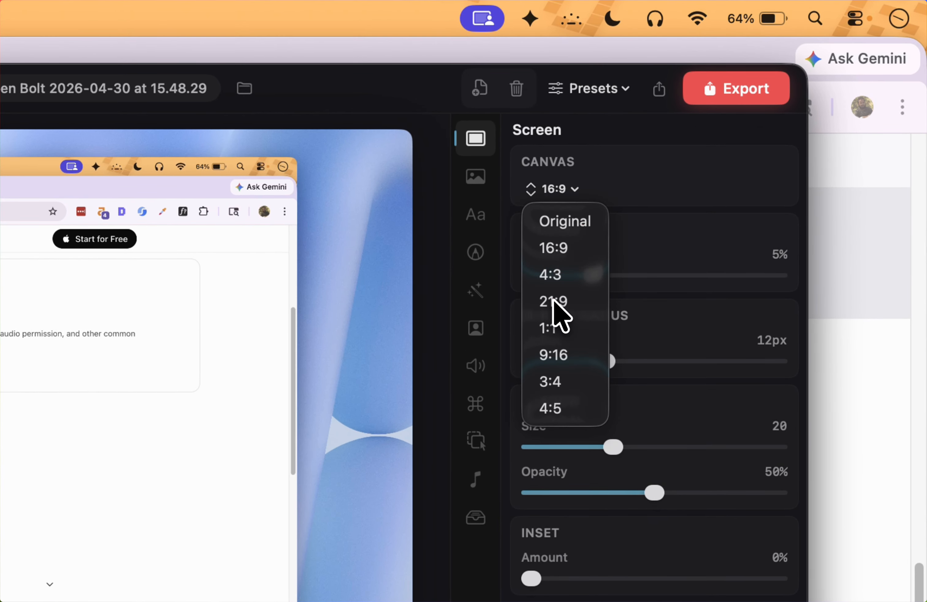
left_click(551, 274)
left_click(551, 192)
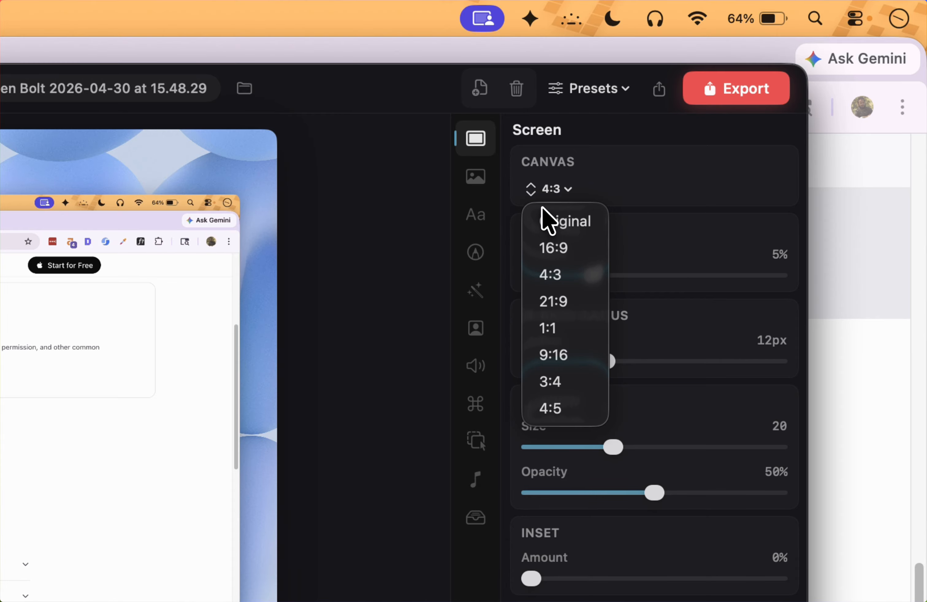
left_click(539, 366)
left_click(530, 197)
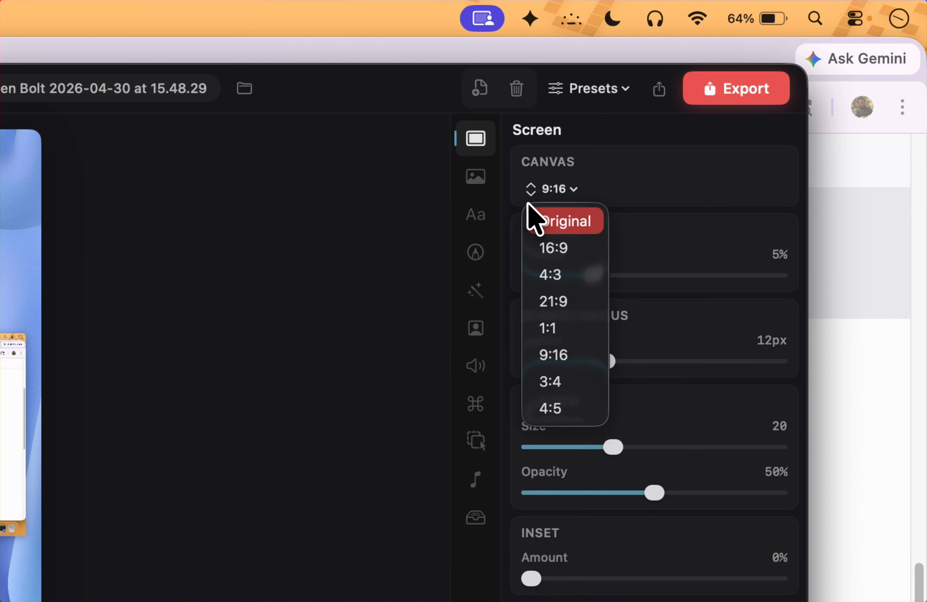
left_click(529, 230)
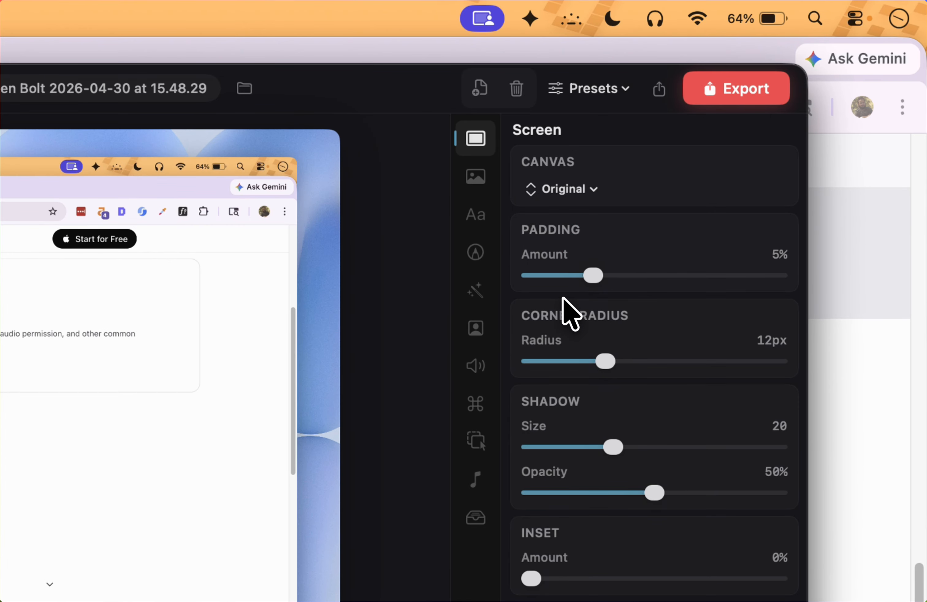
Reduce the padding around the recording to 4%.
left_click_drag(591, 275, 576, 276)
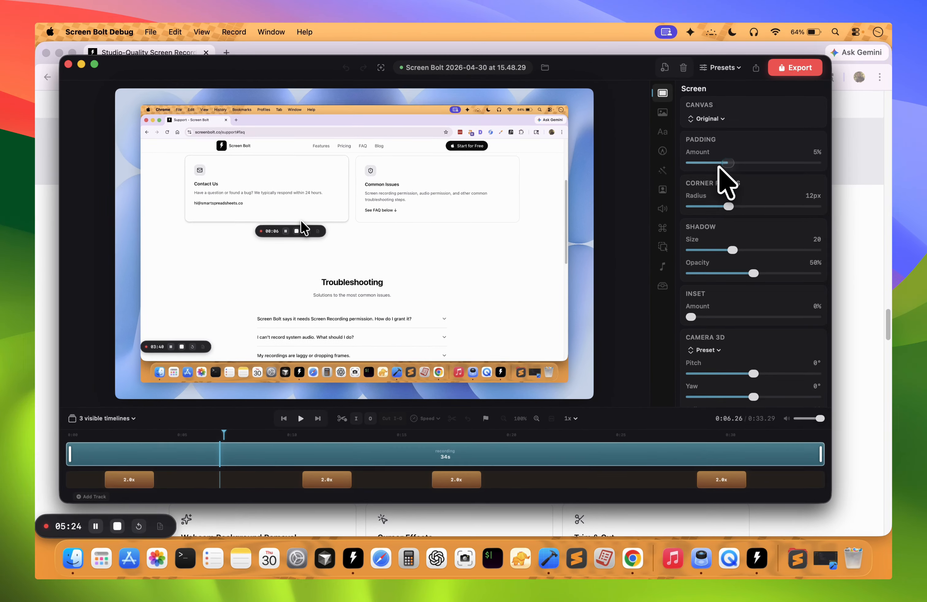
left_click_drag(707, 165, 714, 165)
Try the MacBook Pro 13 device frame on the recording and set the device frame back to None.
scroll(723, 176, "down", 5)
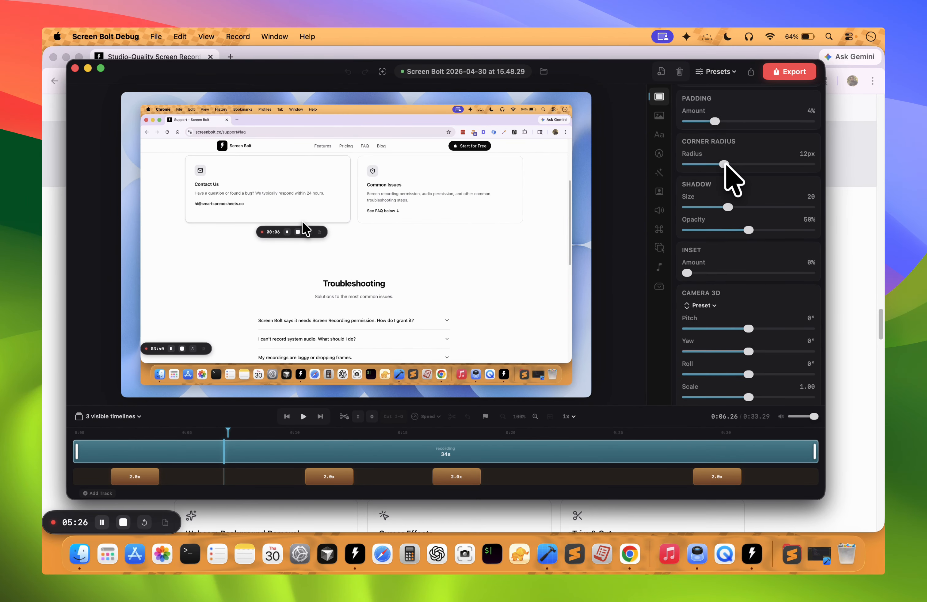
scroll(748, 206, "down", 1)
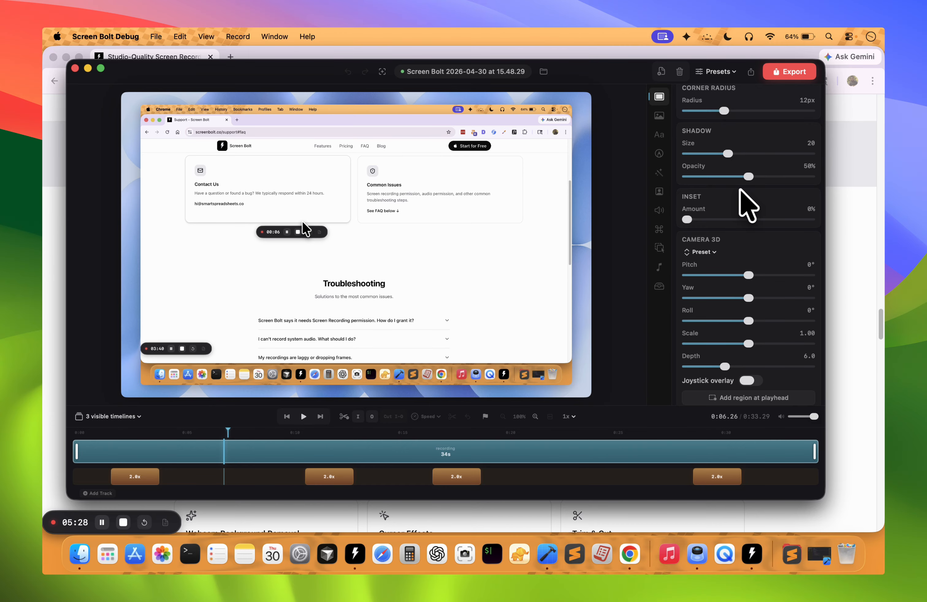
scroll(747, 206, "down", 3)
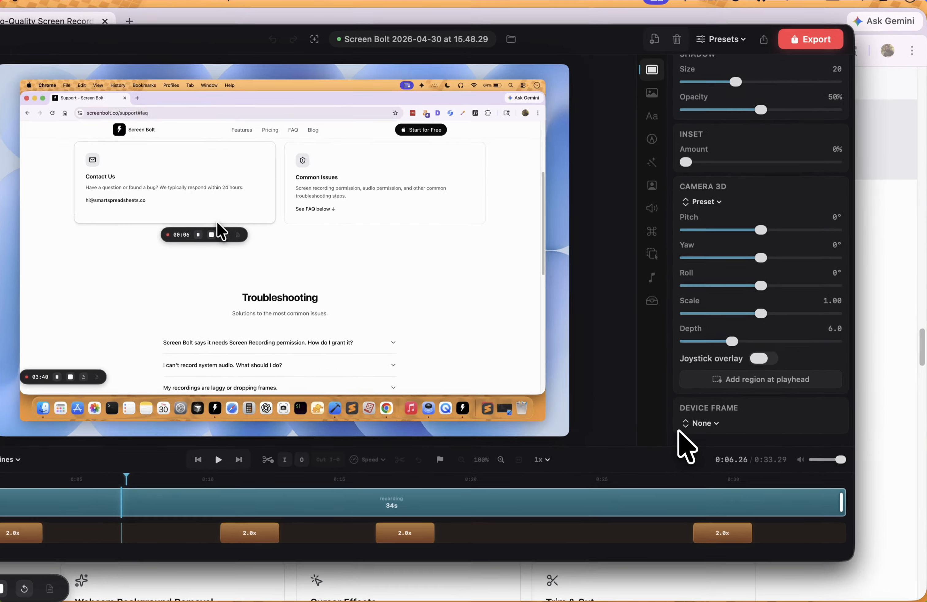
left_click(701, 386)
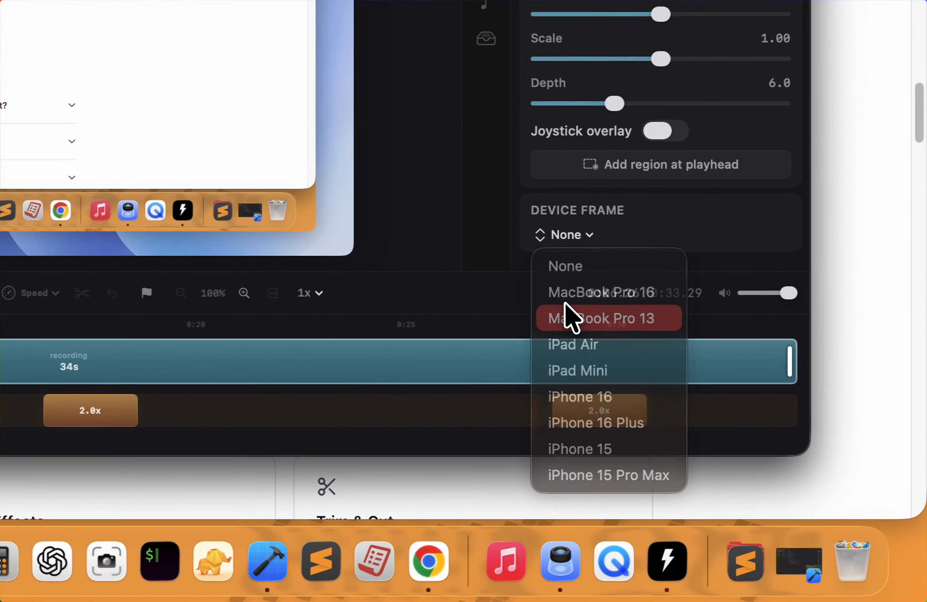
left_click(718, 429)
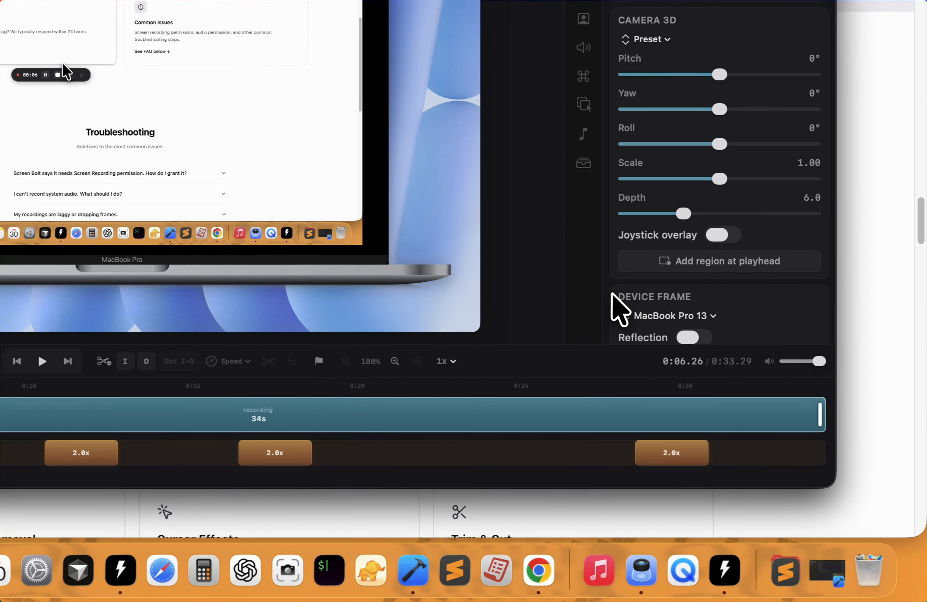
left_click(671, 358)
left_click(547, 323)
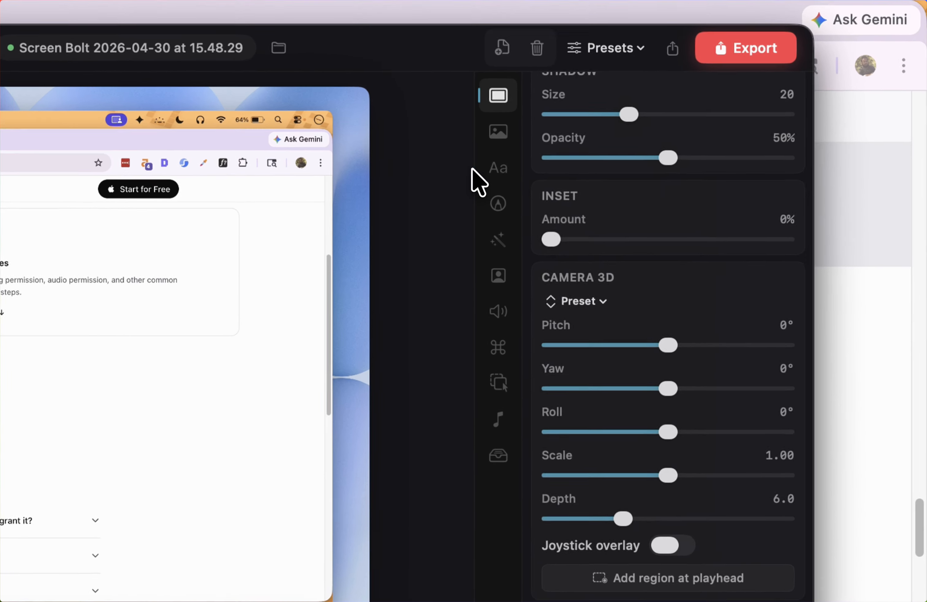
Look through the text, annotation and cursor settings and open the zoom settings.
left_click(659, 134)
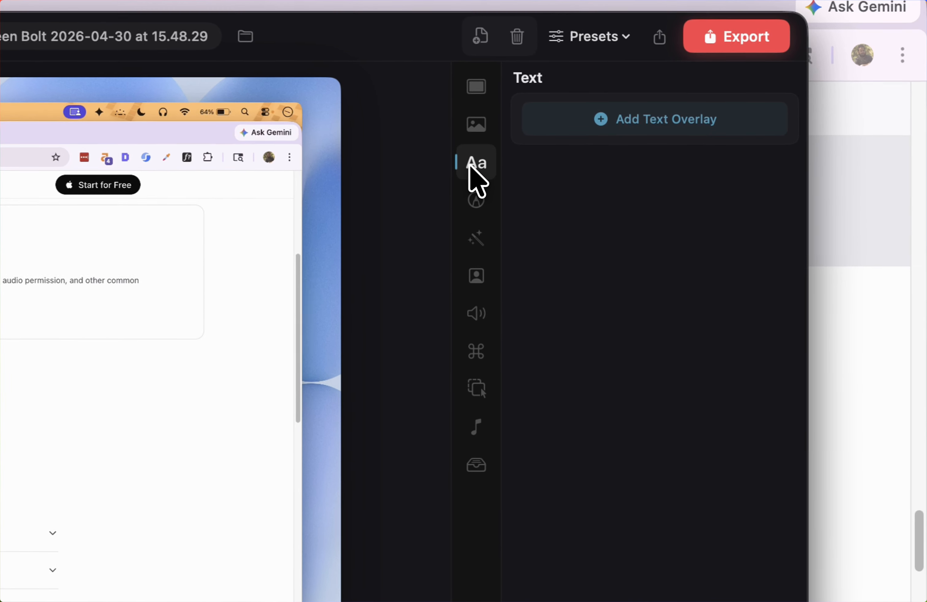
left_click(470, 199)
left_click(472, 355)
left_click(471, 391)
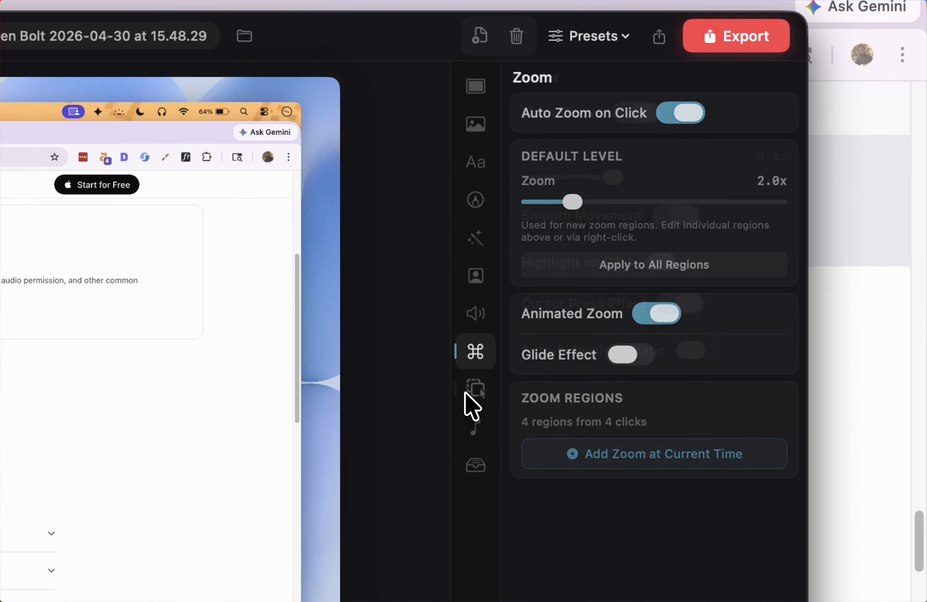
left_click(473, 353)
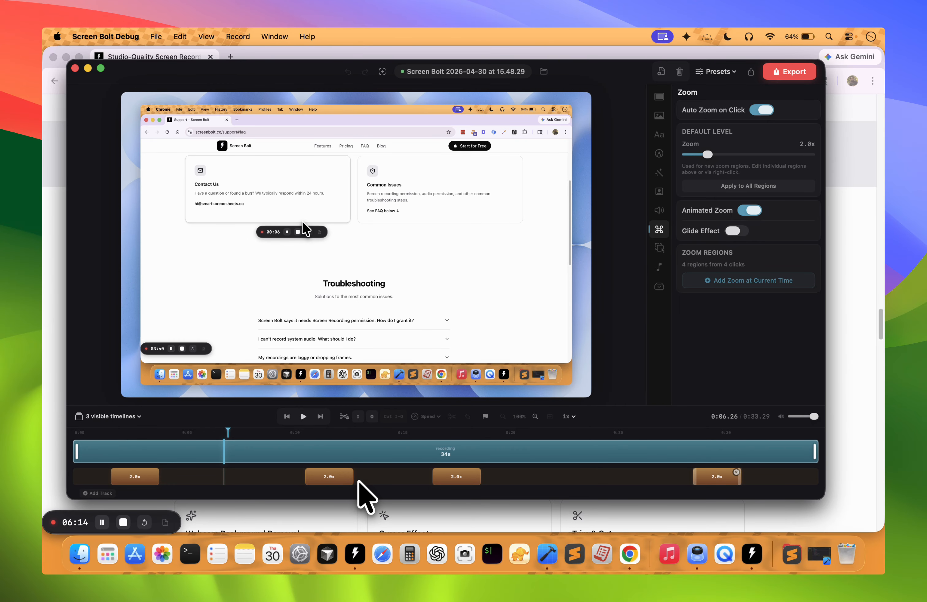
Preview the second zoom region by playing from 0:10.11, pause, and add a track to the timeline.
left_click(295, 453)
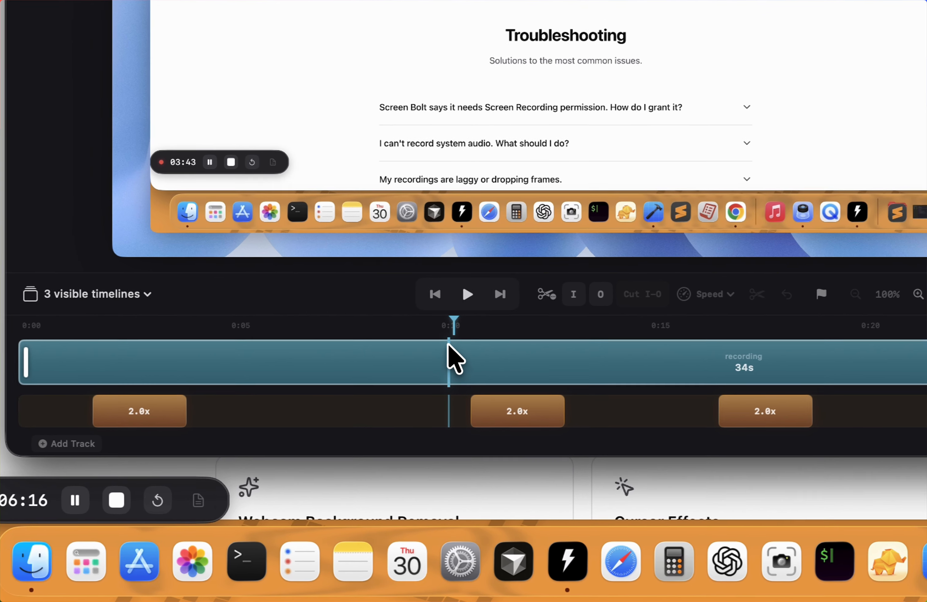
left_click(467, 294)
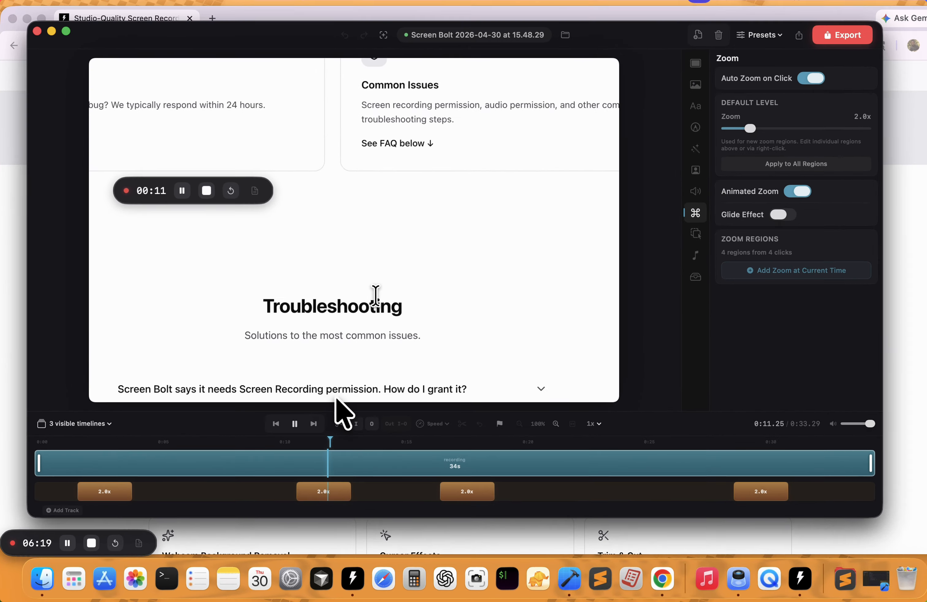
left_click(467, 301)
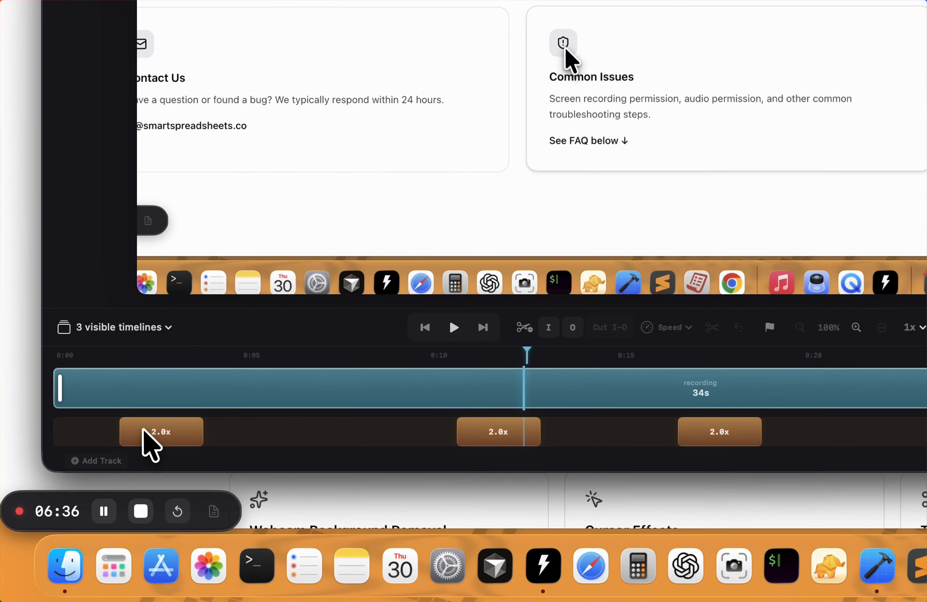
left_click(86, 499)
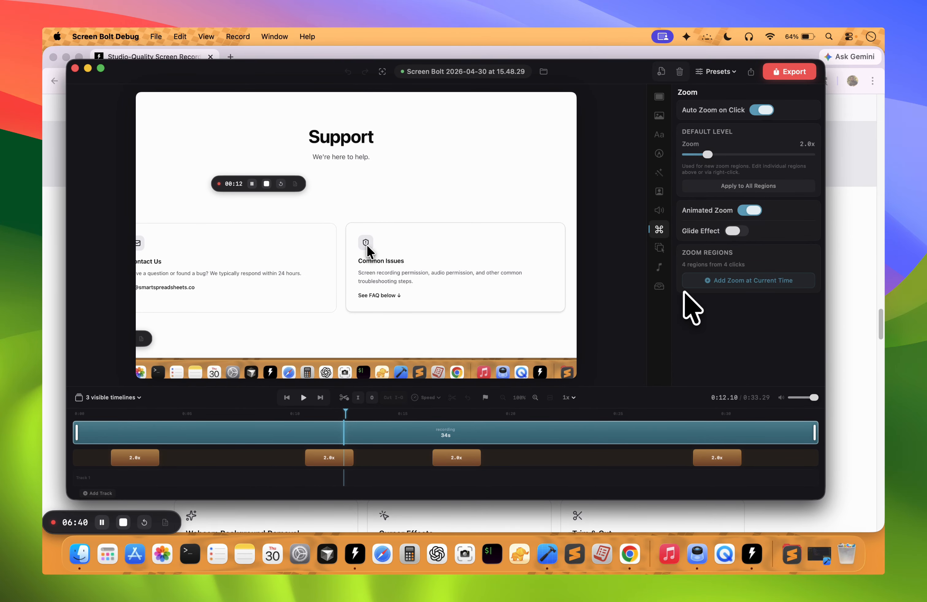
Add a zoom region at 0:20.15 and play the recording through it to check the effect.
left_click(517, 430)
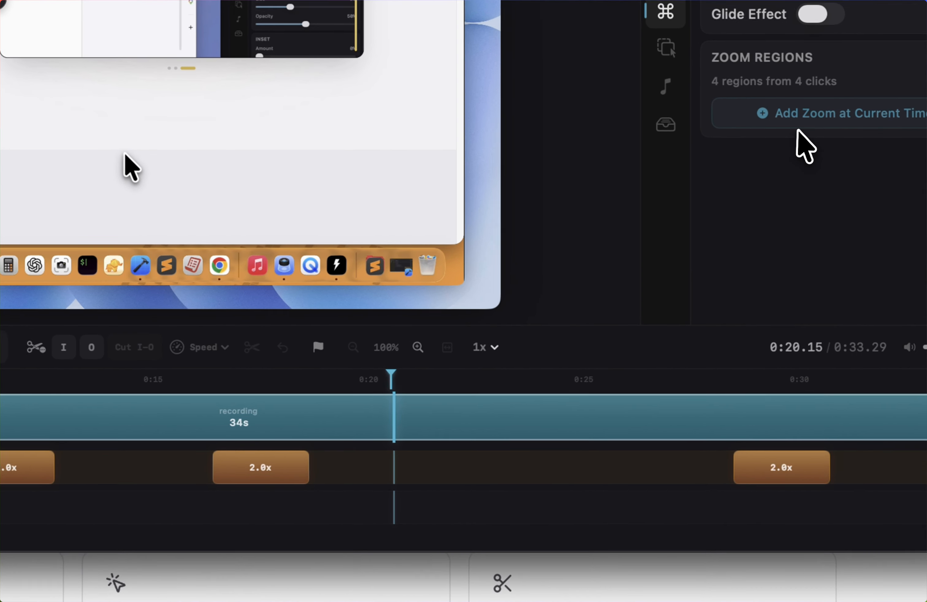
left_click(804, 117)
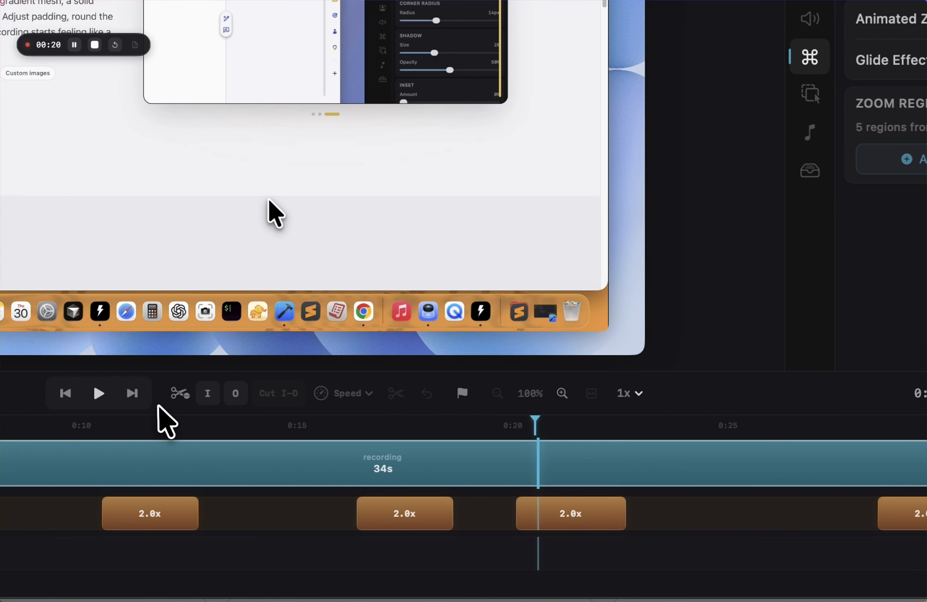
left_click(99, 393)
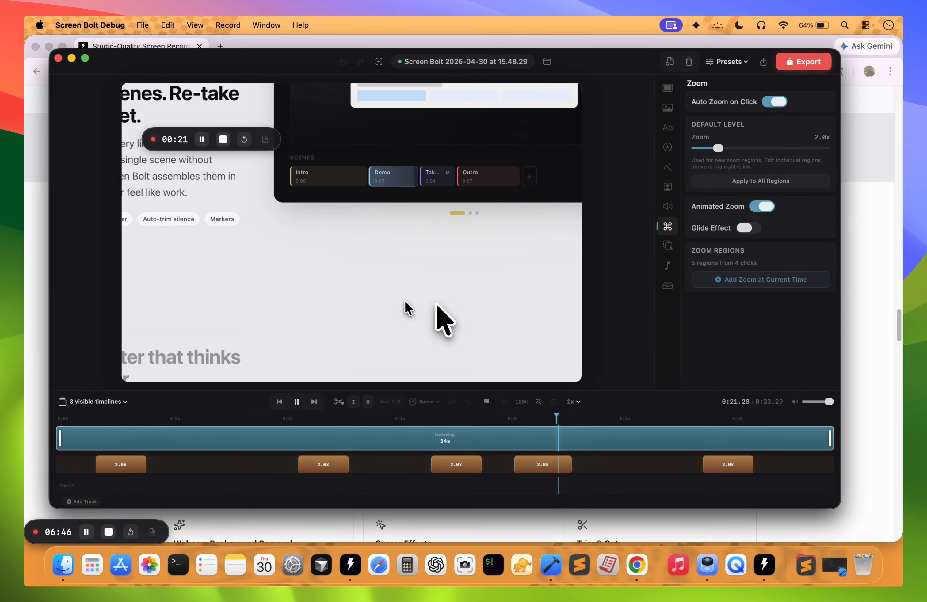
left_click(296, 403)
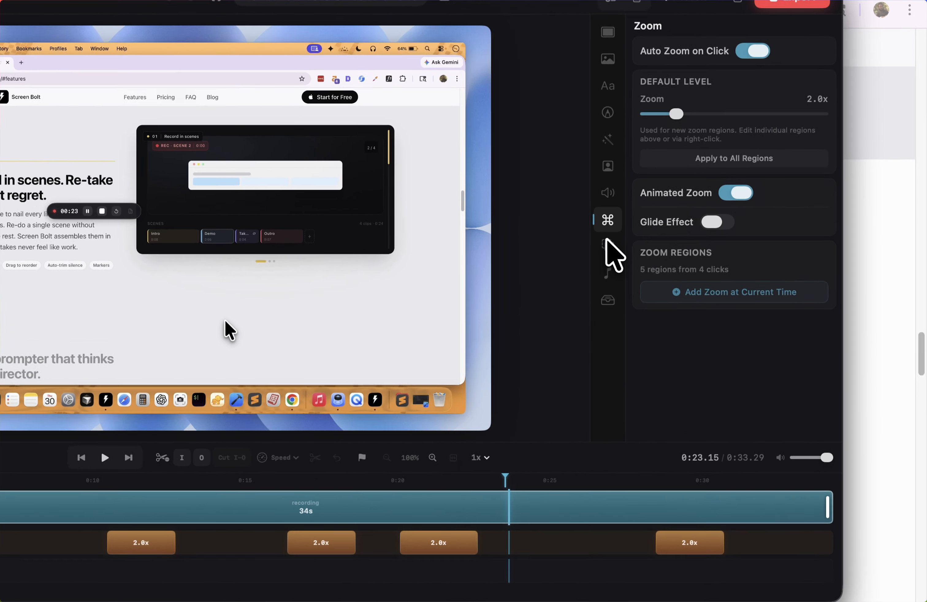
Enlarge the recording's cursor to 5.3x, keeping smooth movement enabled.
left_click(660, 248)
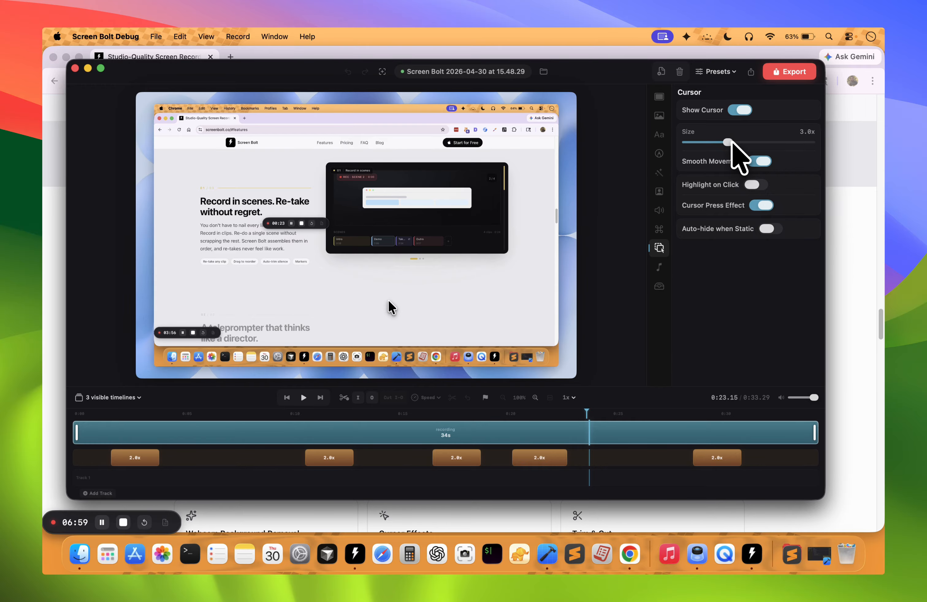
left_click_drag(728, 143, 775, 142)
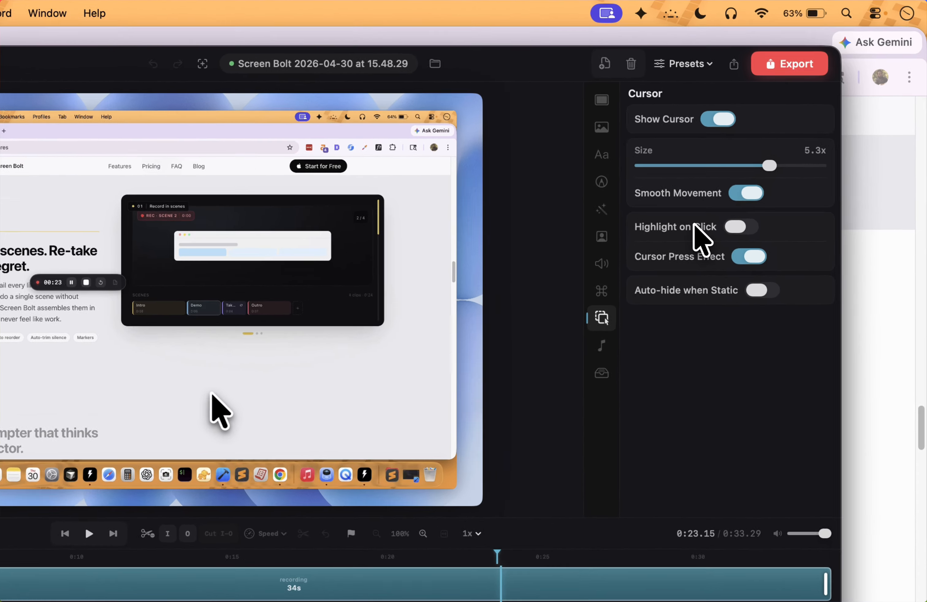
left_click(757, 162)
left_click(673, 269)
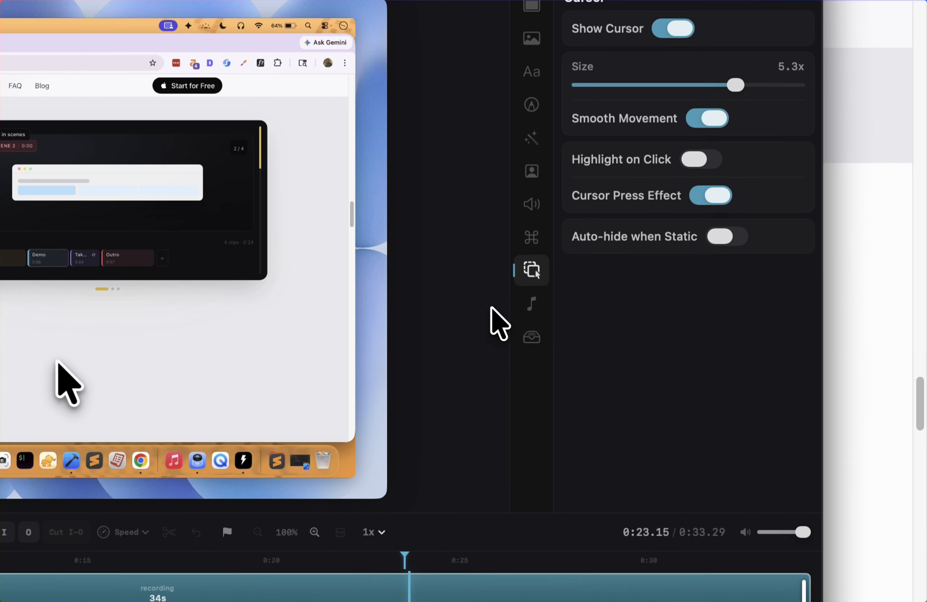
Enable click sounds for the recording.
left_click(659, 267)
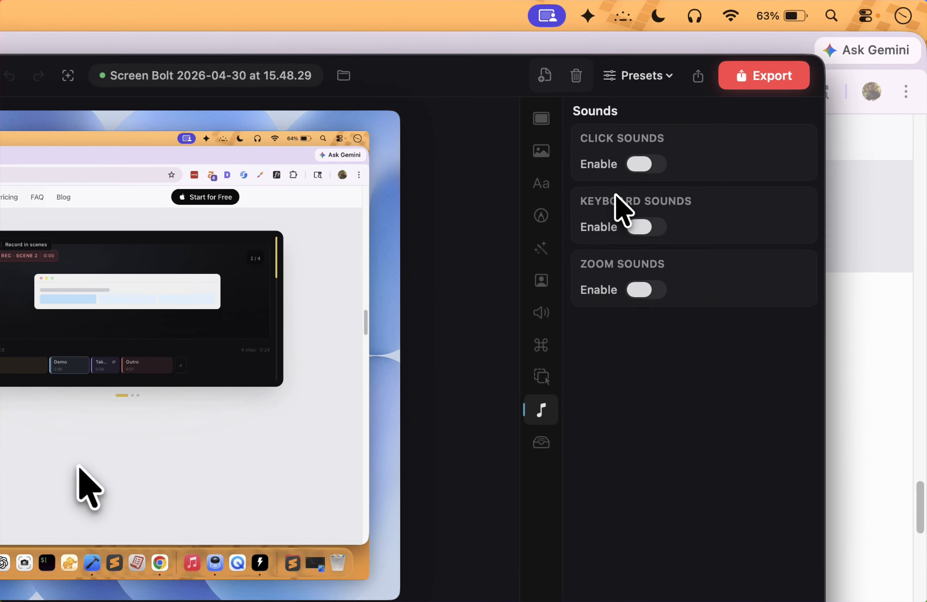
left_click(719, 123)
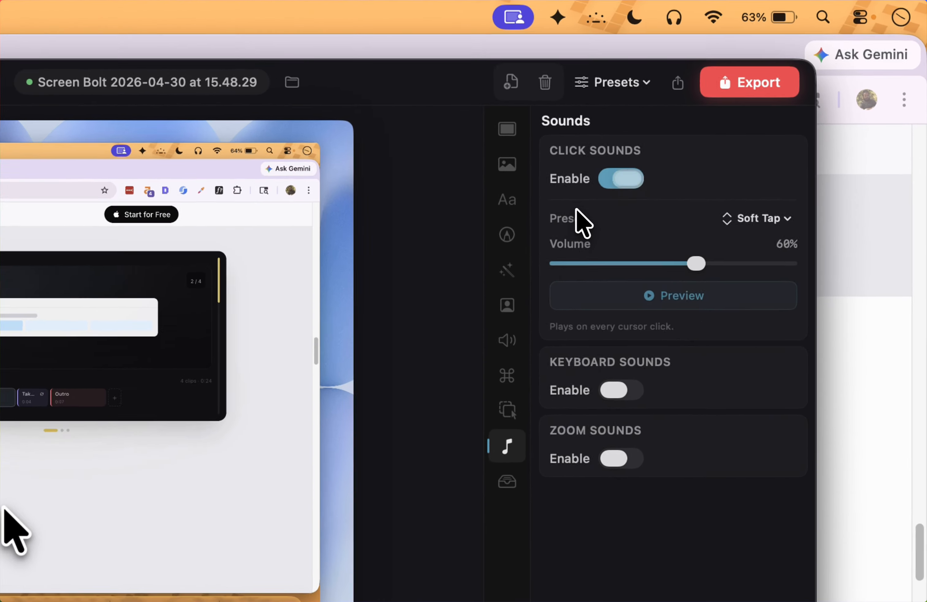
Disable click sounds, and try keyboard sounds by viewing the available kits before disabling them as well.
left_click(720, 124)
left_click(574, 274)
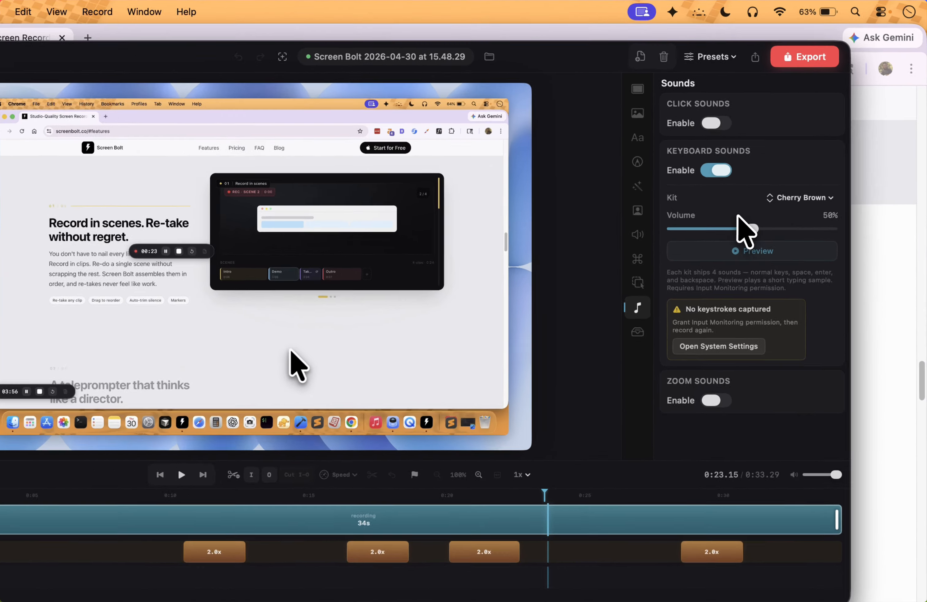
left_click(764, 182)
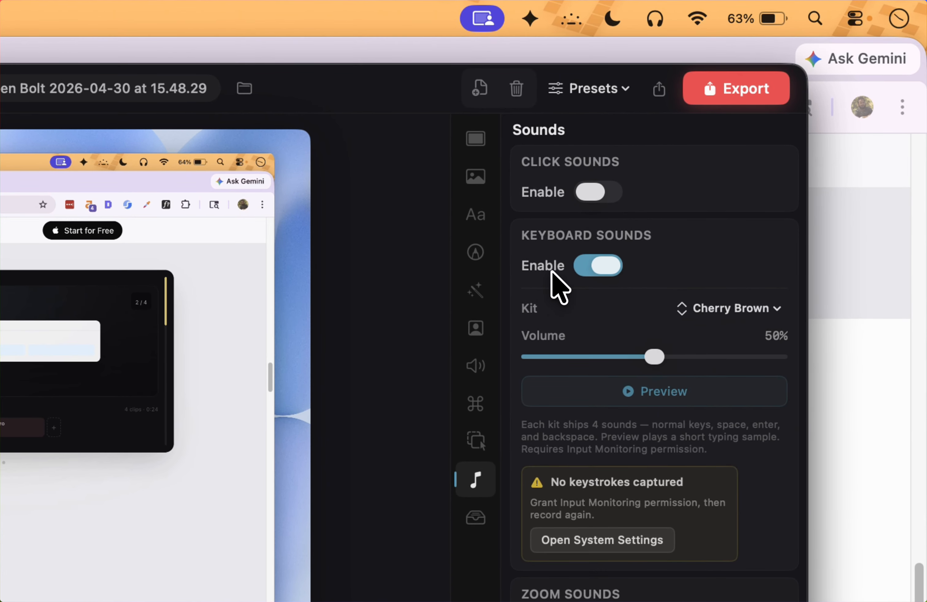
left_click(551, 272)
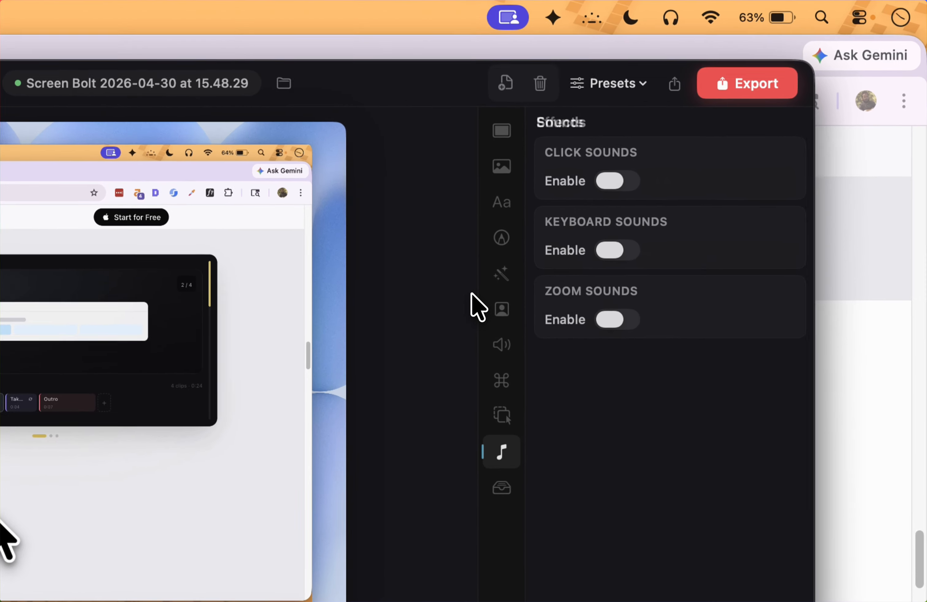
Try a Gaussian blur region over the recording, move it to X 18%, Y 64% near the teleprompter heading, and delete it.
left_click(659, 172)
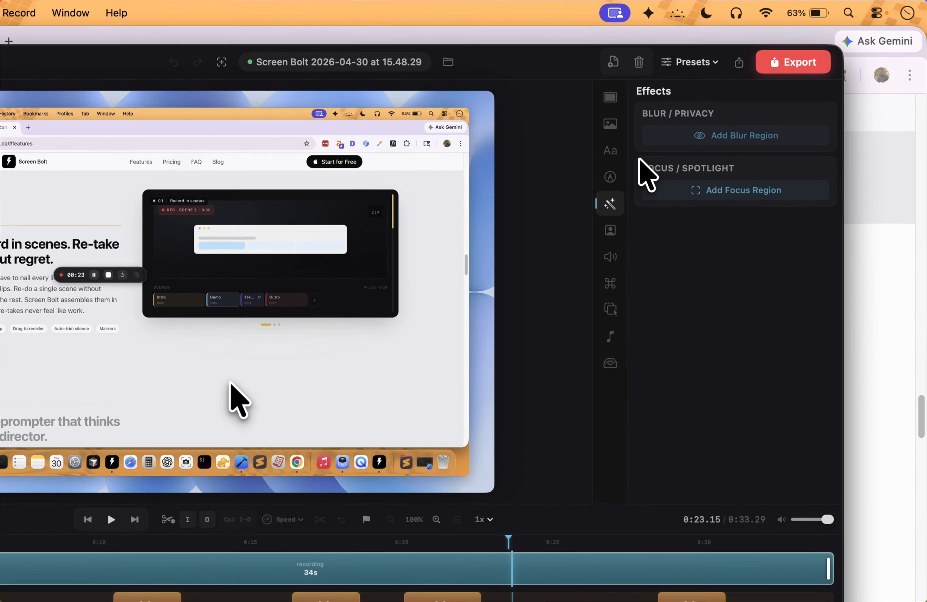
left_click(695, 129)
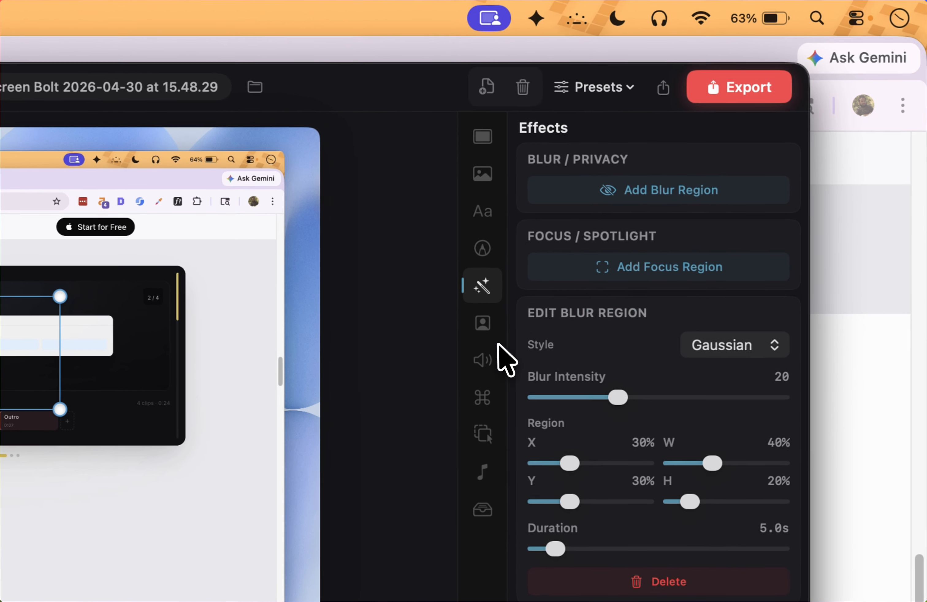
left_click_drag(358, 234, 341, 249)
left_click_drag(269, 268, 264, 370)
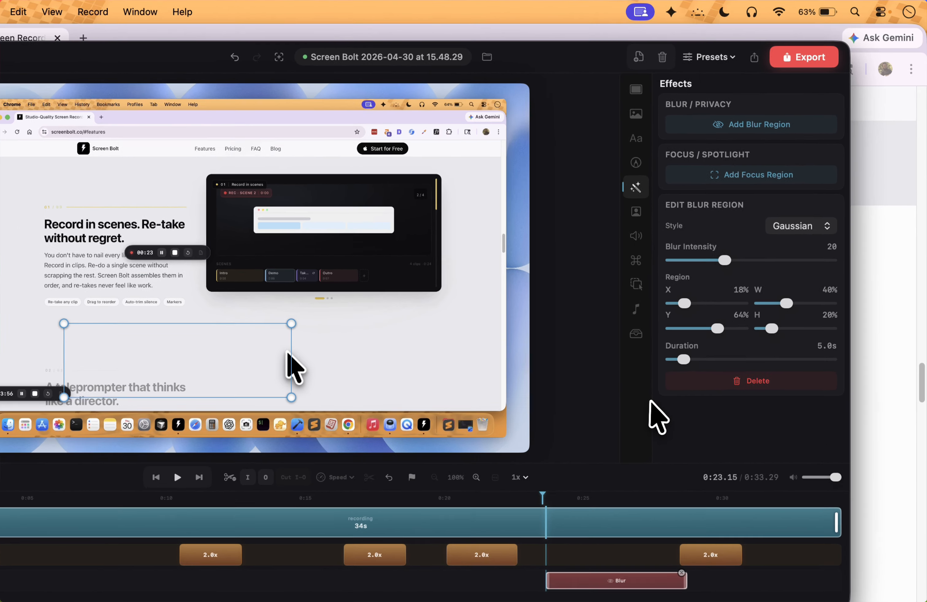
left_click(694, 326)
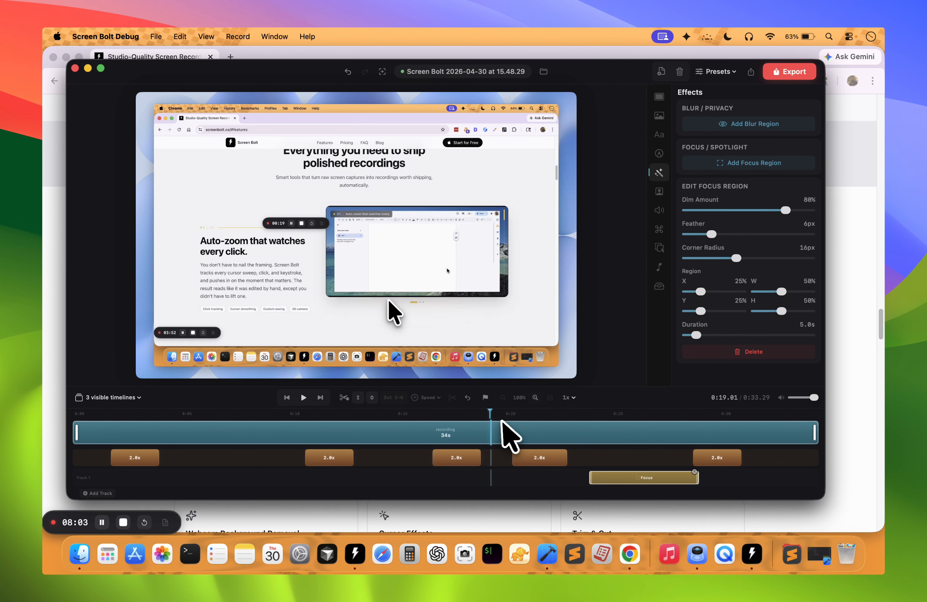
Add a focus region at 0:23.15 with 80% dim, set its feather to 0px, and play through it as a preview.
left_click(303, 397)
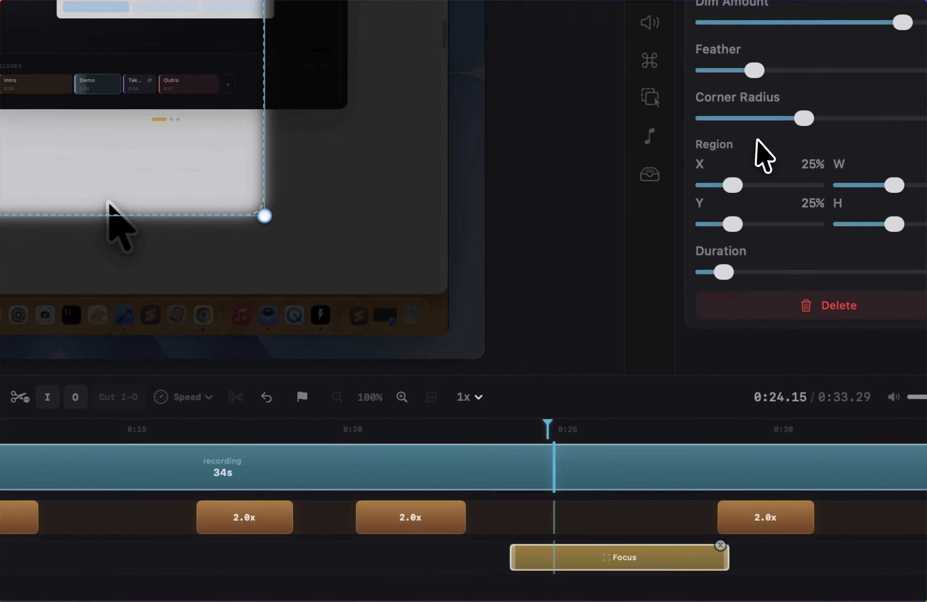
left_click_drag(702, 145, 662, 159)
left_click(236, 415)
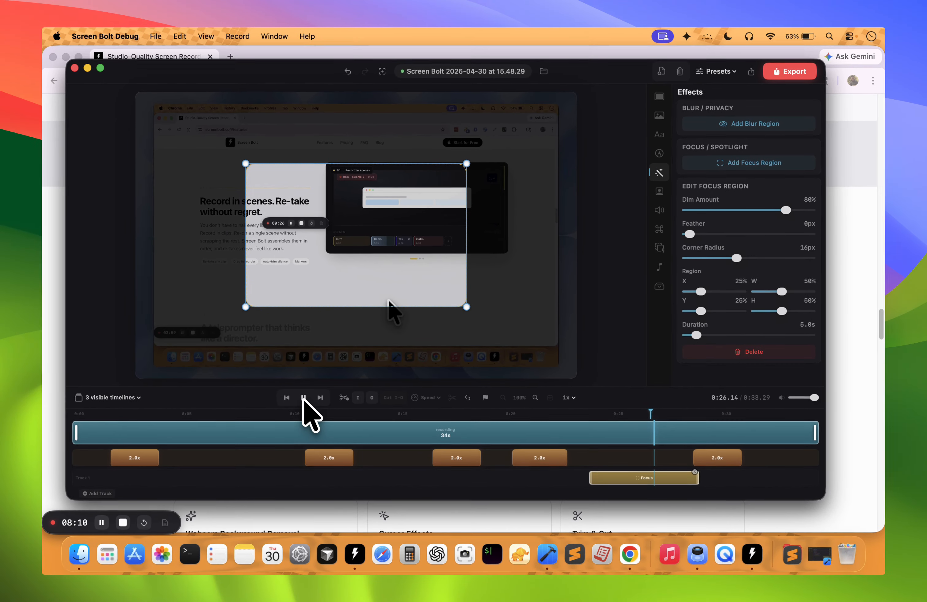
left_click(304, 397)
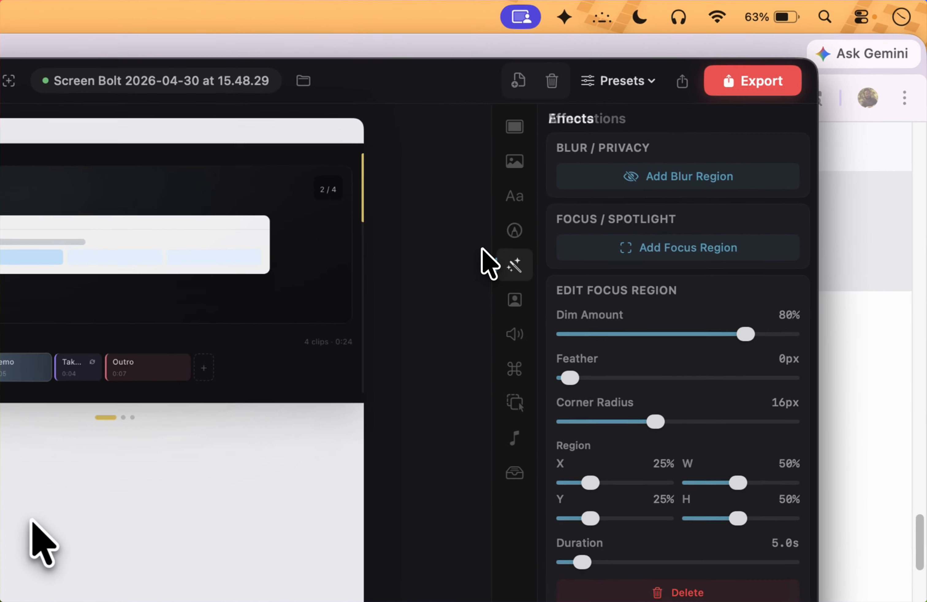
Look through the editor's annotation, sound, cursor, audio, webcam, effects, text, background, media and zoom settings.
left_click(660, 159)
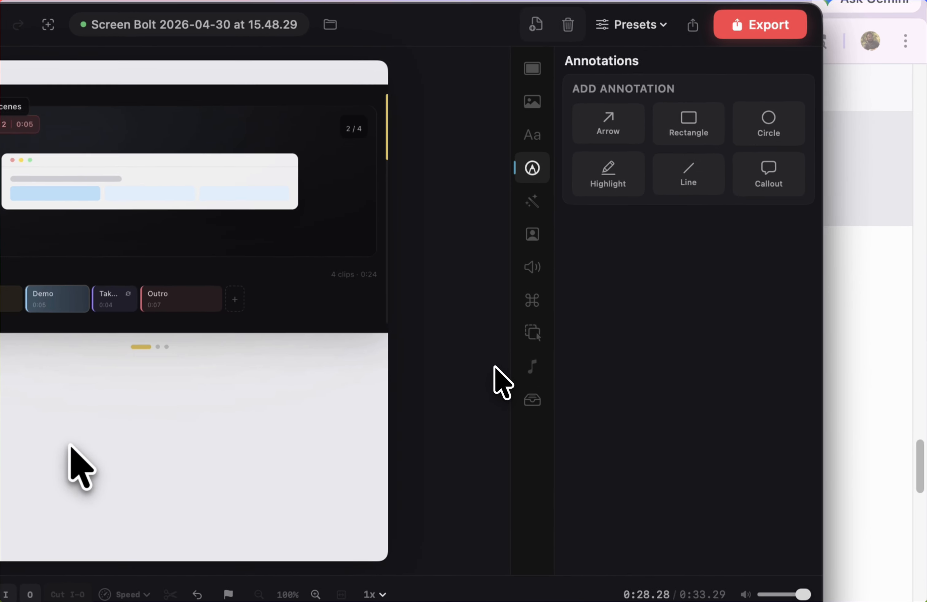
left_click(660, 267)
left_click(468, 342)
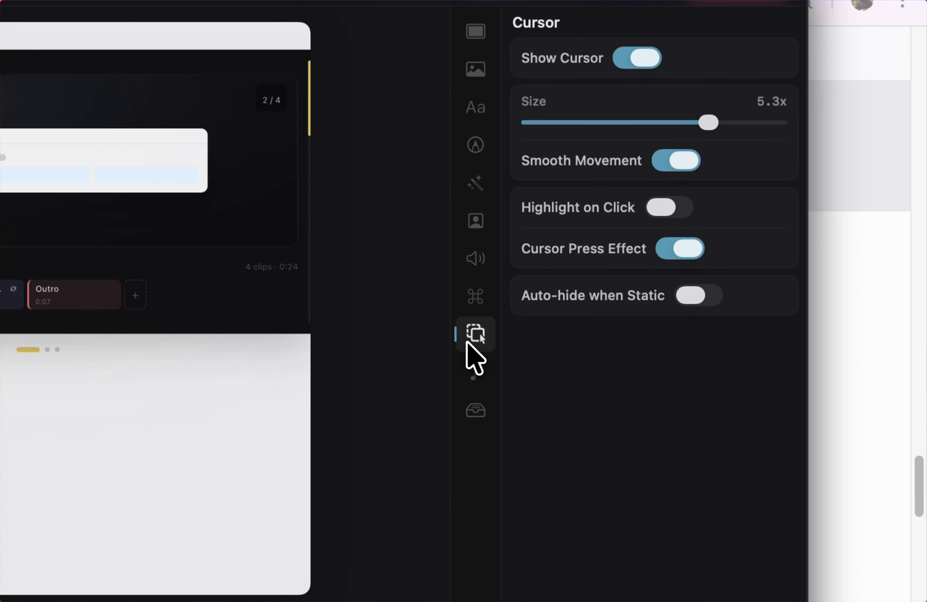
left_click(469, 305)
left_click(474, 258)
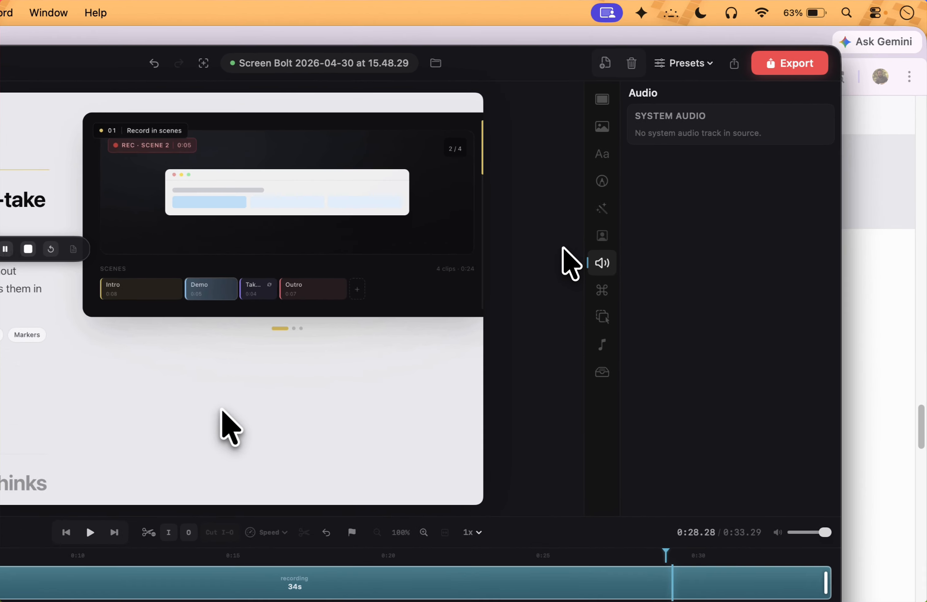
left_click(661, 190)
left_click(661, 171)
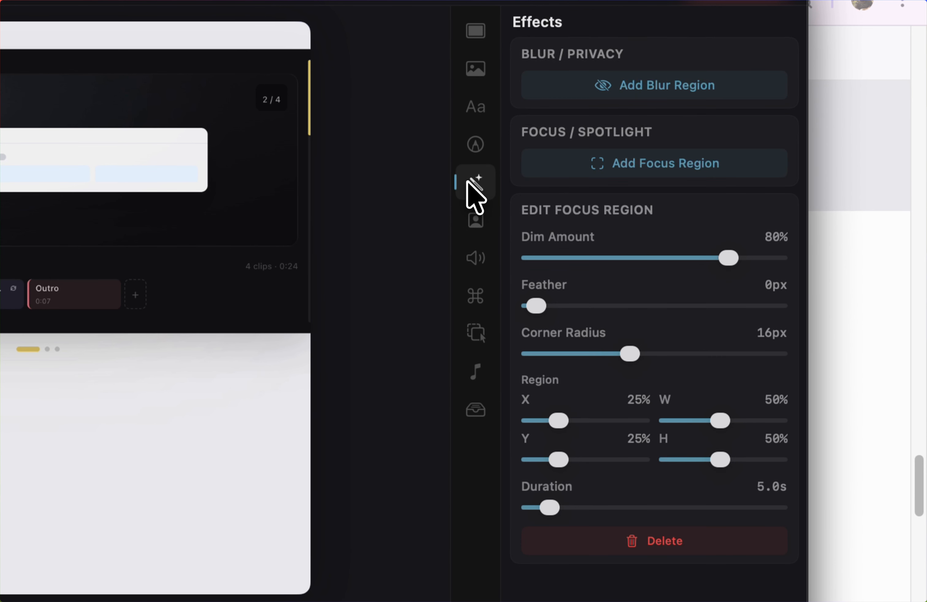
left_click(471, 142)
left_click(470, 115)
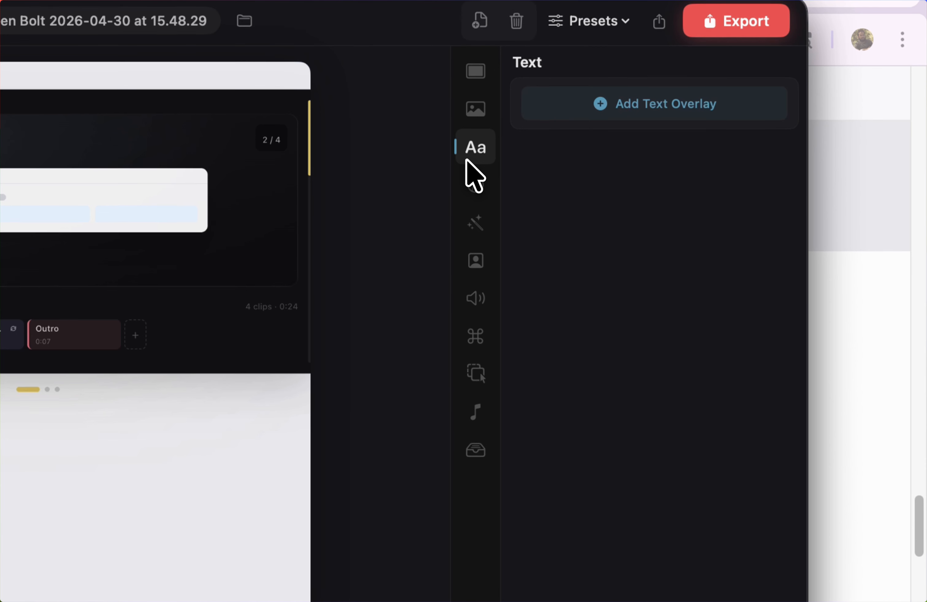
left_click(473, 109)
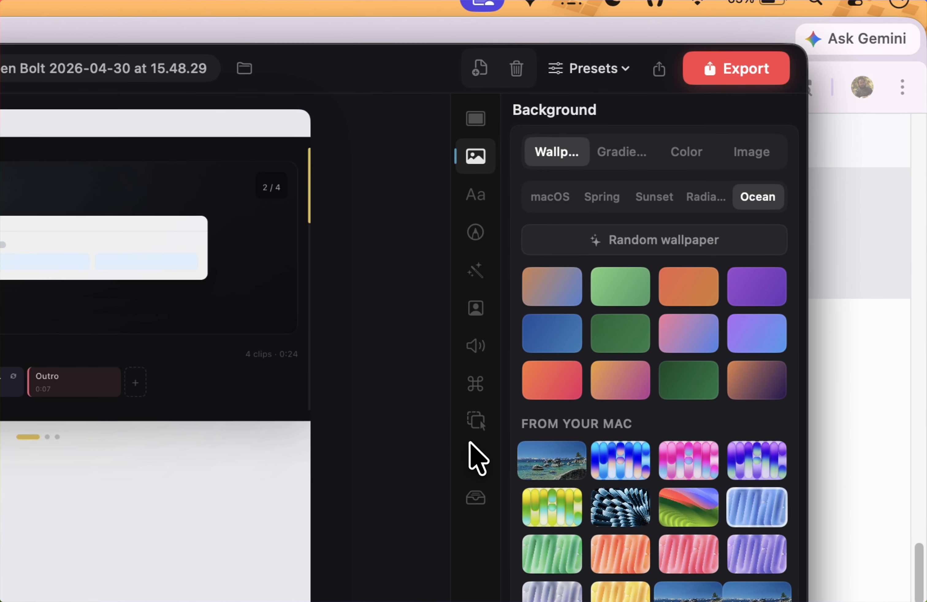
left_click(470, 447)
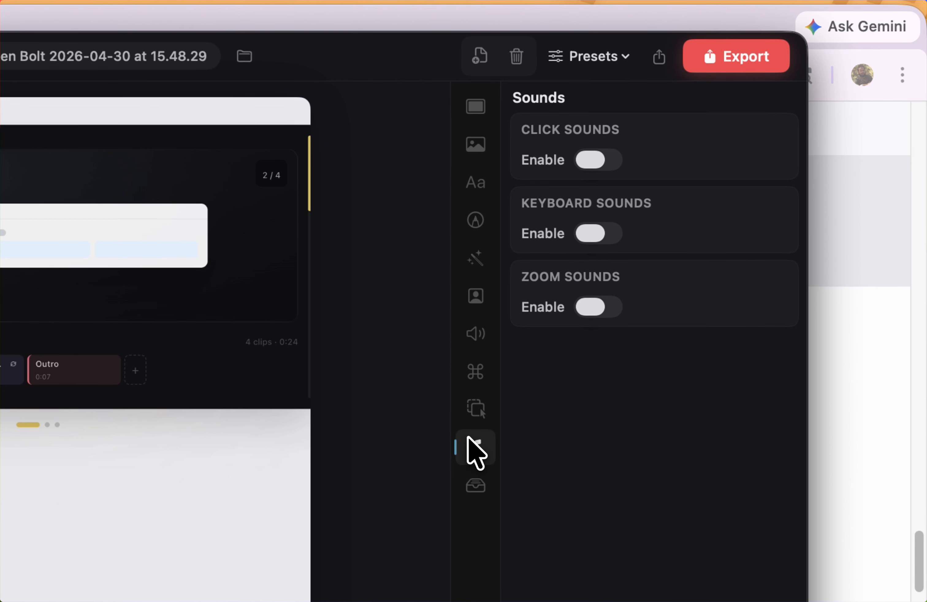
left_click(475, 487)
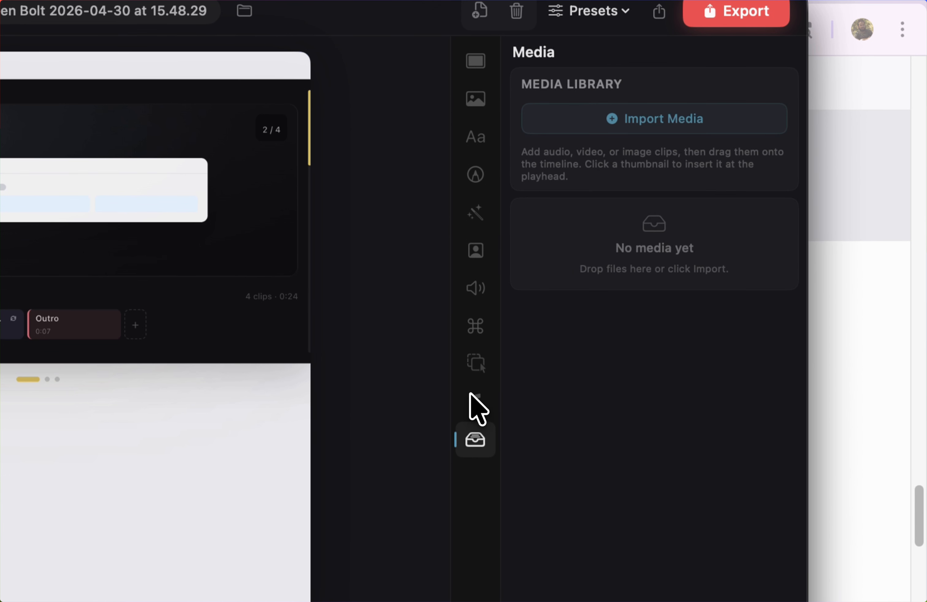
left_click(467, 322)
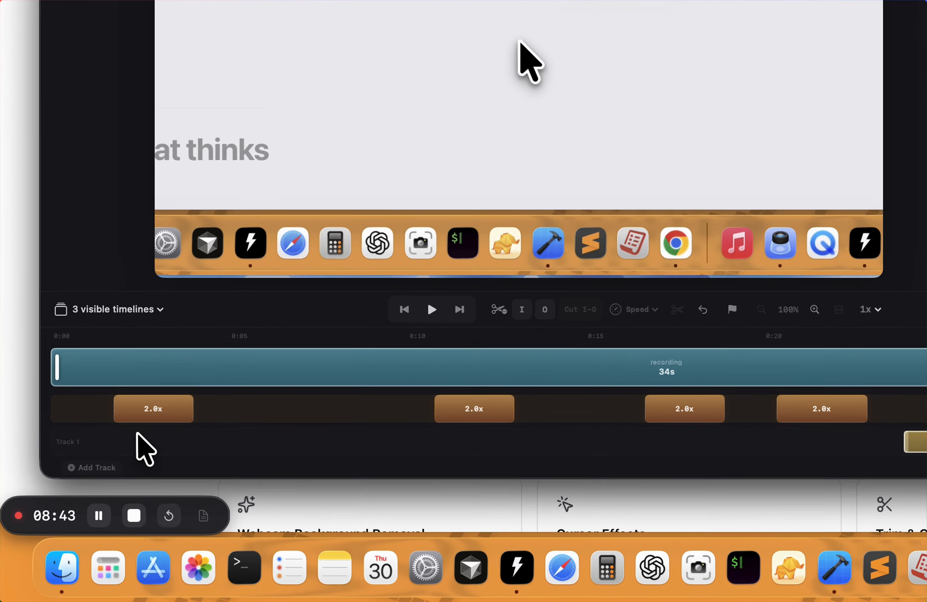
Add a second overlay track and show the audio track row in the timeline.
left_click(109, 493)
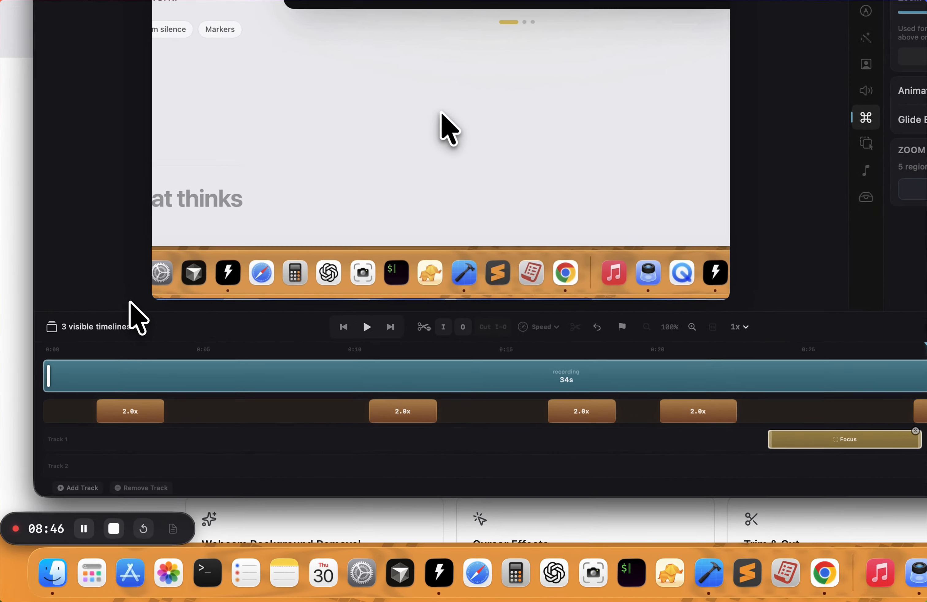
left_click(133, 380)
left_click(141, 428)
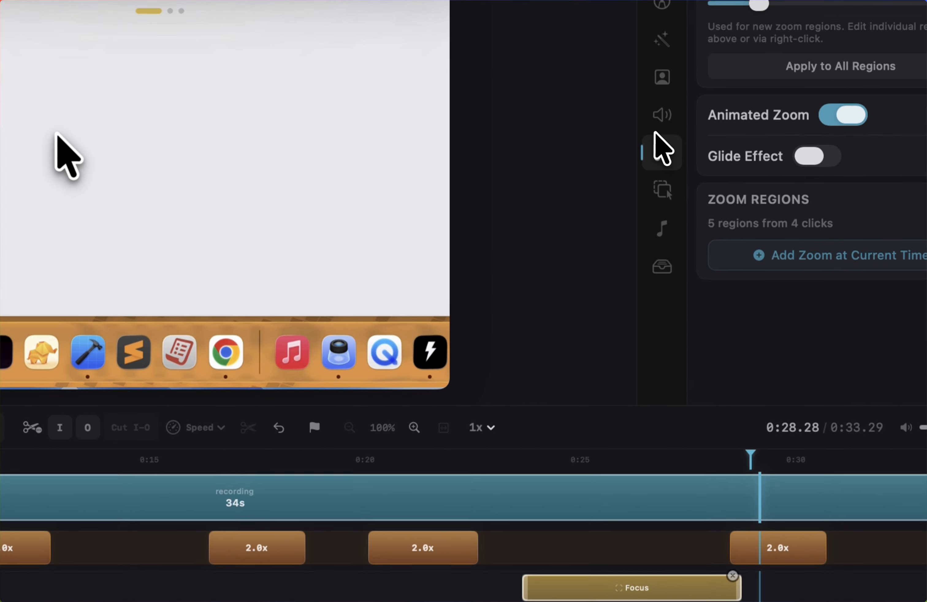
Review which audio, webcam, effects, annotation, text, sound and media options can be added to the tracks.
left_click(756, 165)
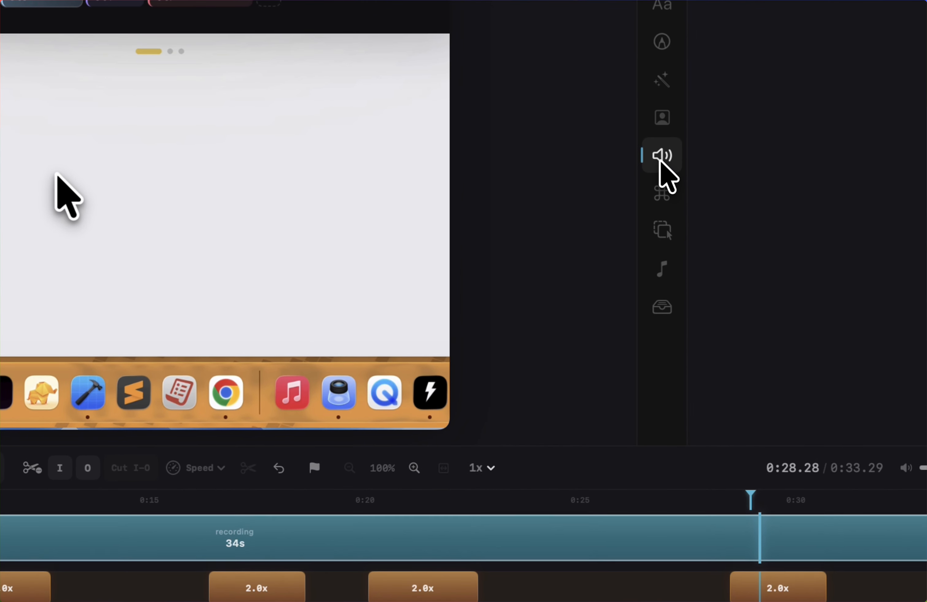
left_click(661, 116)
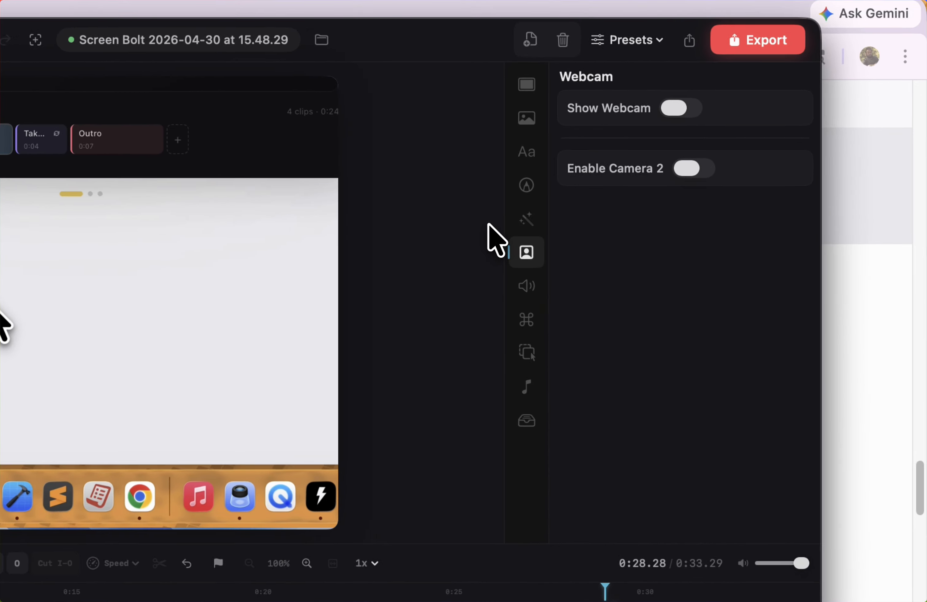
left_click(641, 138)
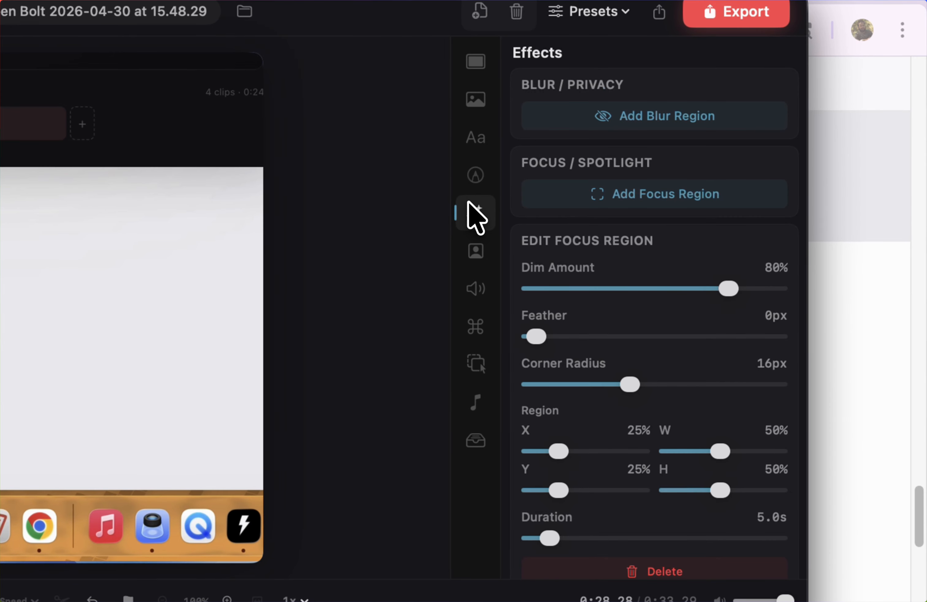
left_click(474, 177)
left_click(472, 141)
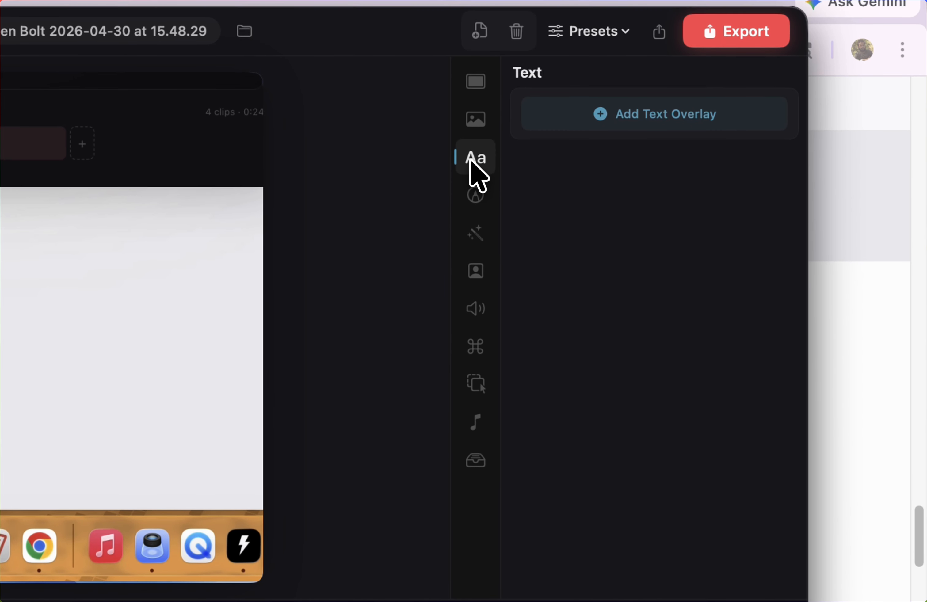
left_click(473, 427)
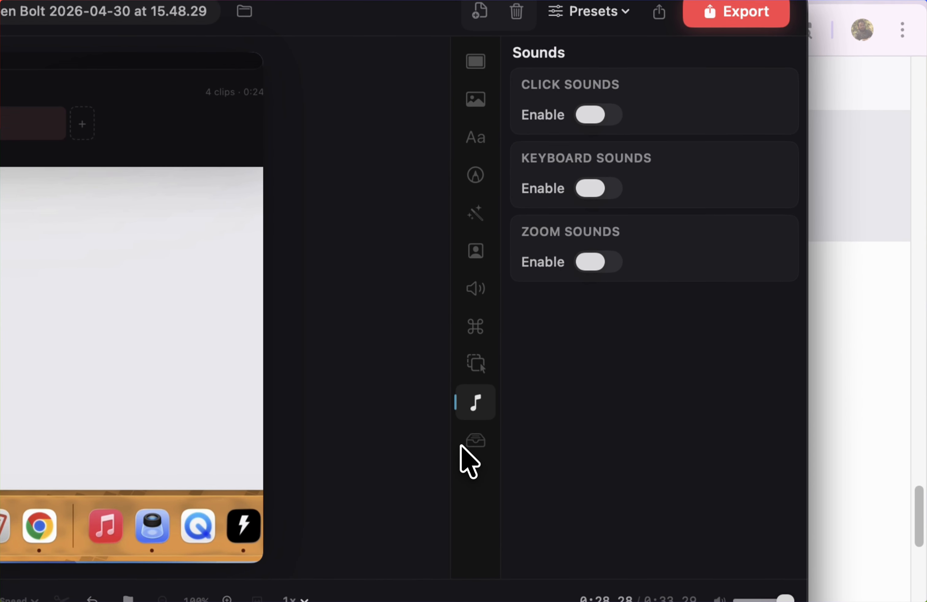
left_click(475, 463)
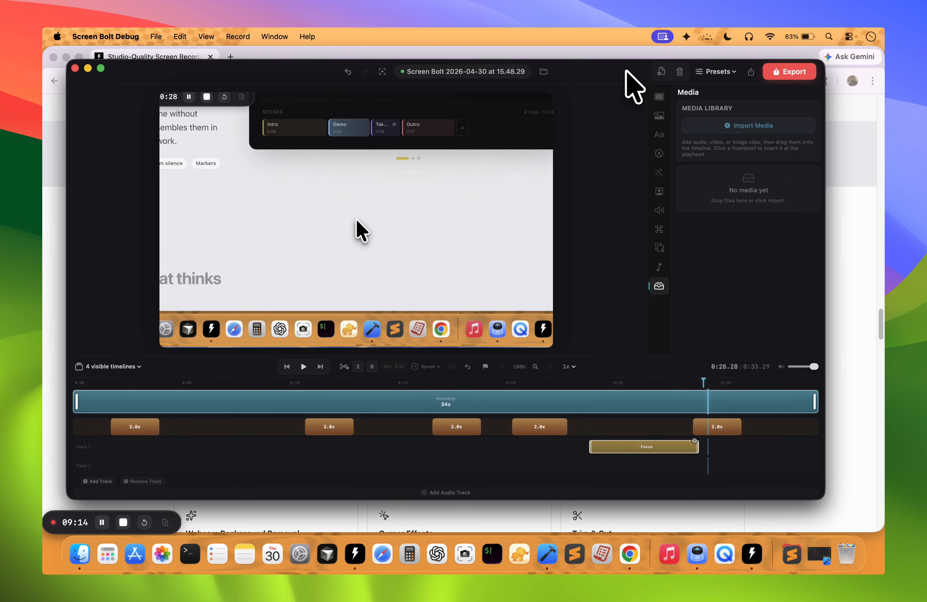
Open the recording's export settings and go through the format choices, leaving MP4 (H.264) selected.
mouse_move(608, 72)
left_mouse_down()
mouse_move(596, 72)
mouse_move(612, 68)
left_mouse_up()
left_click(781, 72)
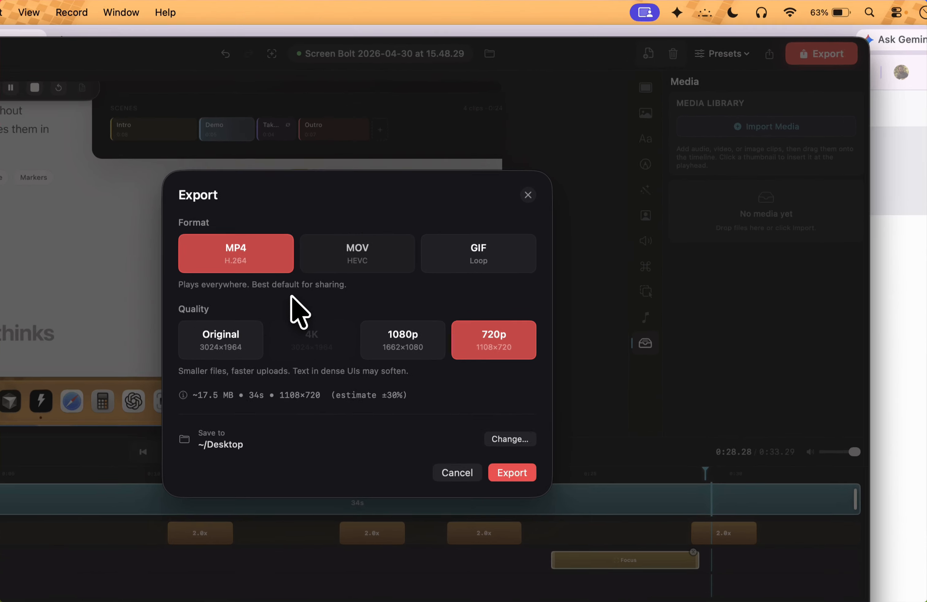
left_click(456, 223)
left_click(545, 226)
left_click(354, 309)
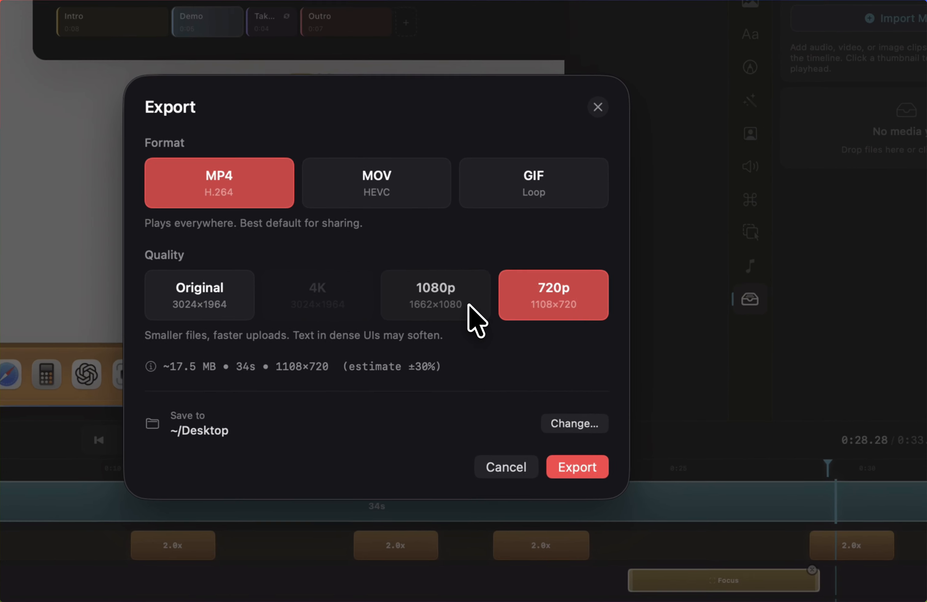
Set the export quality to Original (3024×1964) and export the recording to ~/Desktop.
left_click(502, 285)
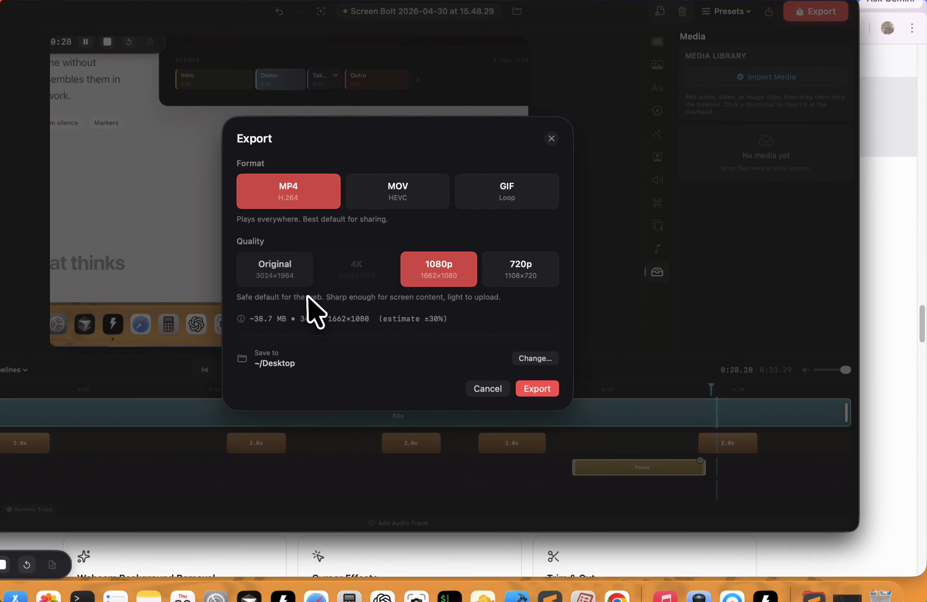
left_click(191, 294)
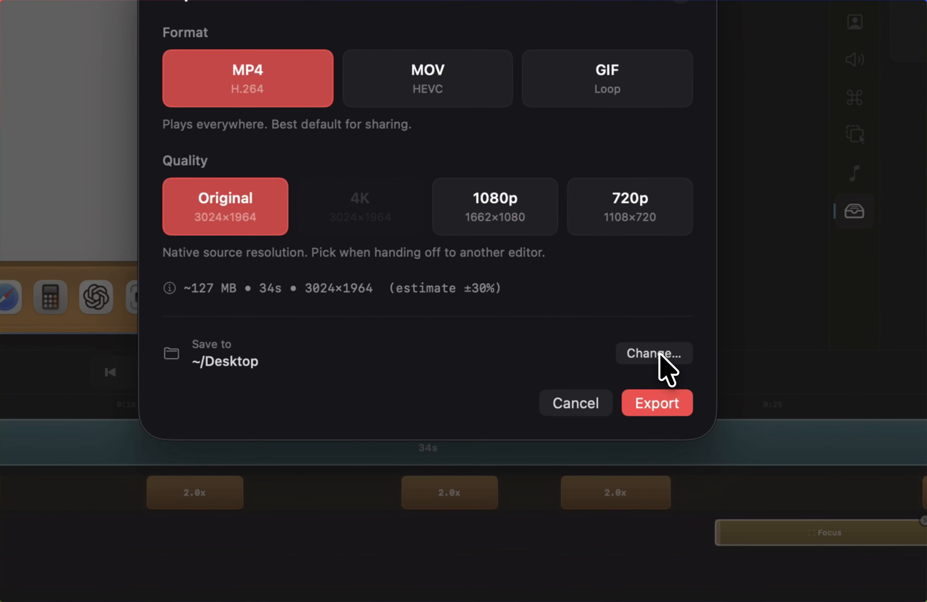
left_click(659, 353)
left_click(789, 324)
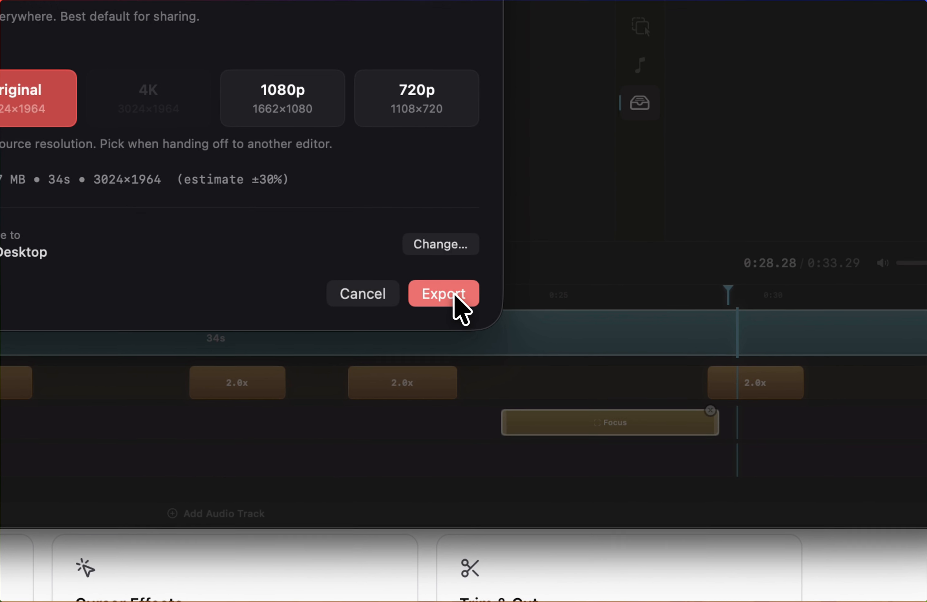
left_click(564, 377)
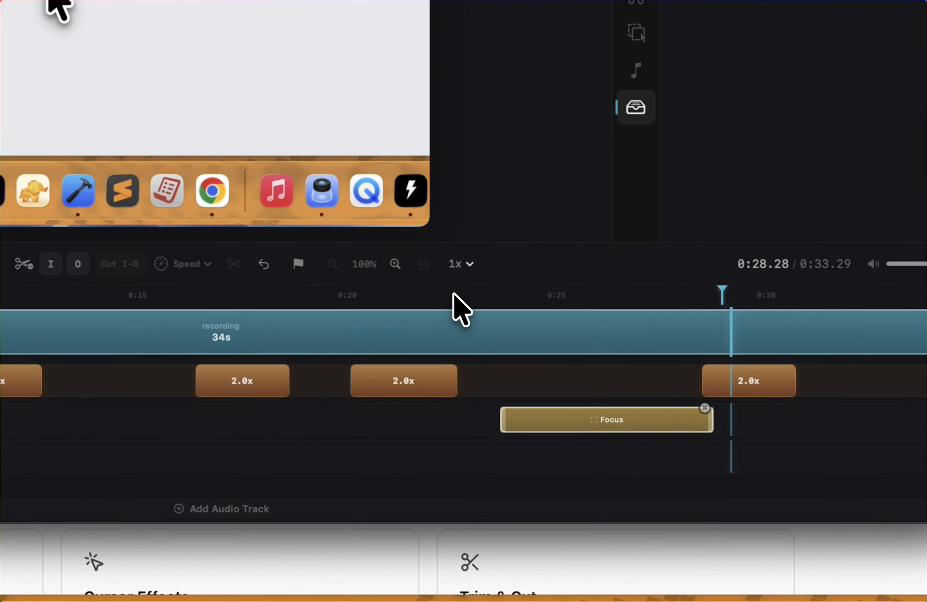